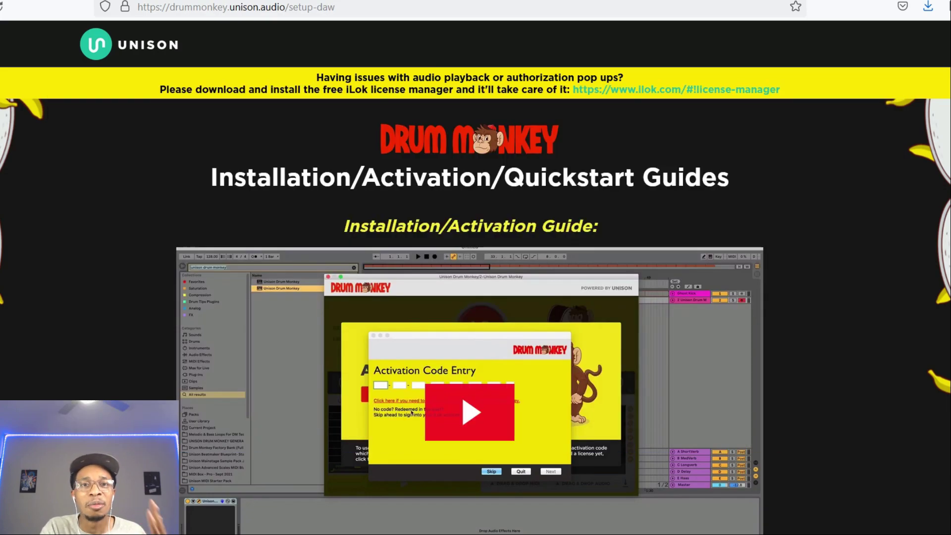
Skim the setup-daw page down to its support section and back, then return to the launch page.
scroll(412, 412, "down", 10)
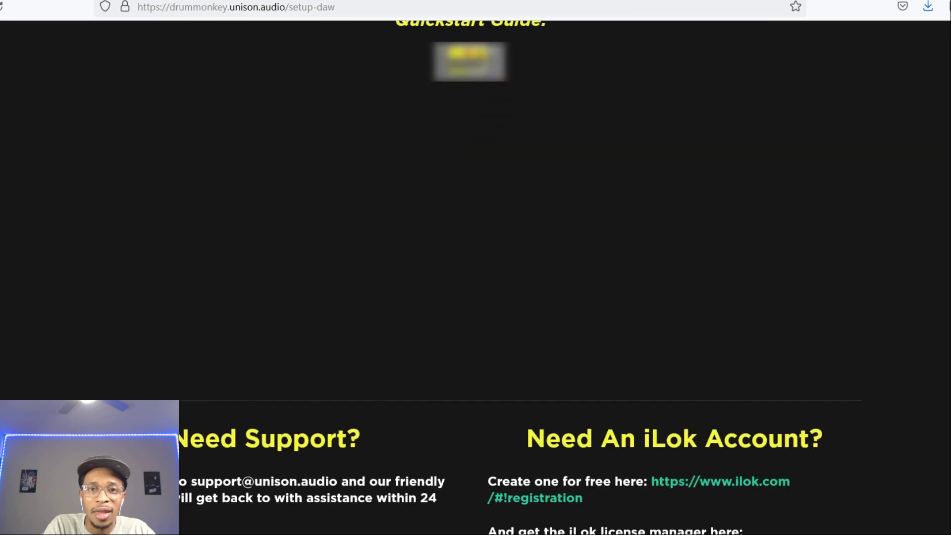
scroll(476, 278, "down", 4)
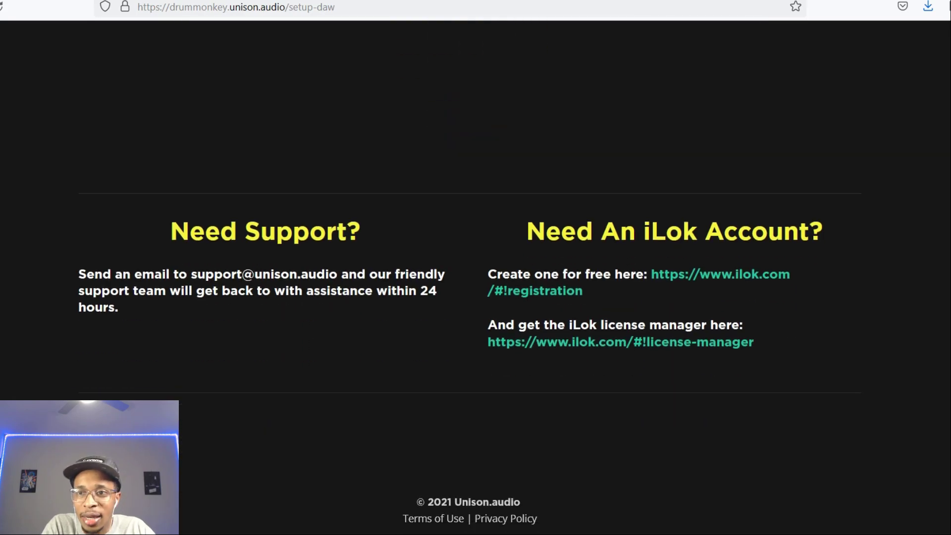
scroll(412, 413, "up", 15)
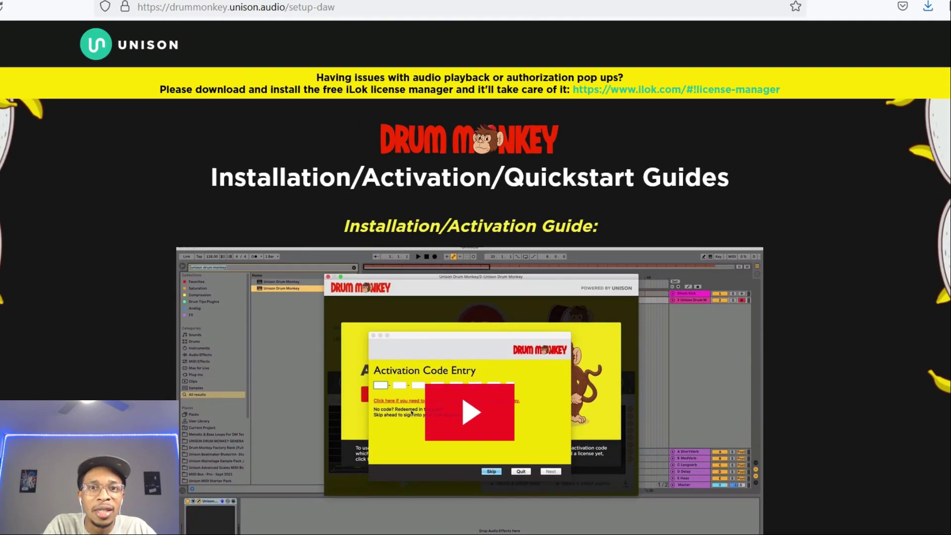
key("alt+Left")
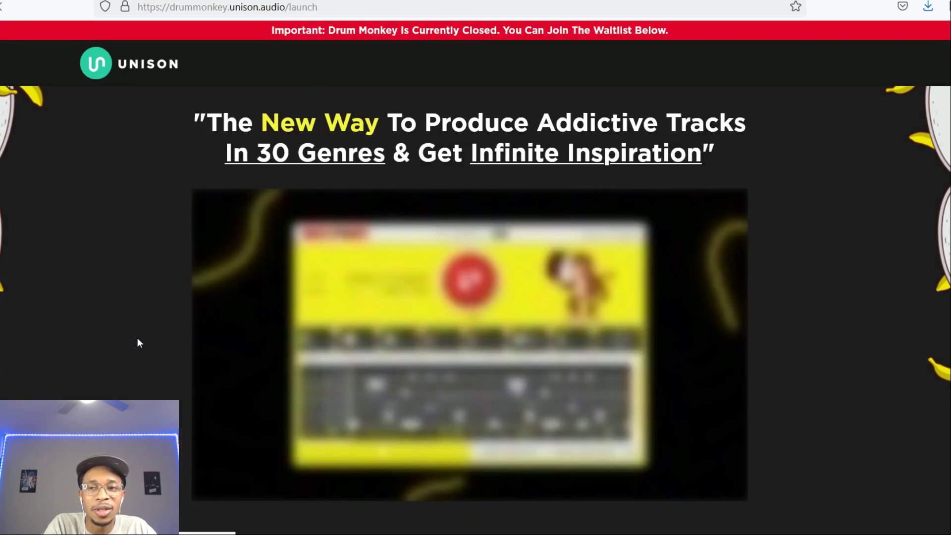
Read down the Drum Monkey launch page through the drum loop generator demo and feature sections.
scroll(137, 338, "down", 15)
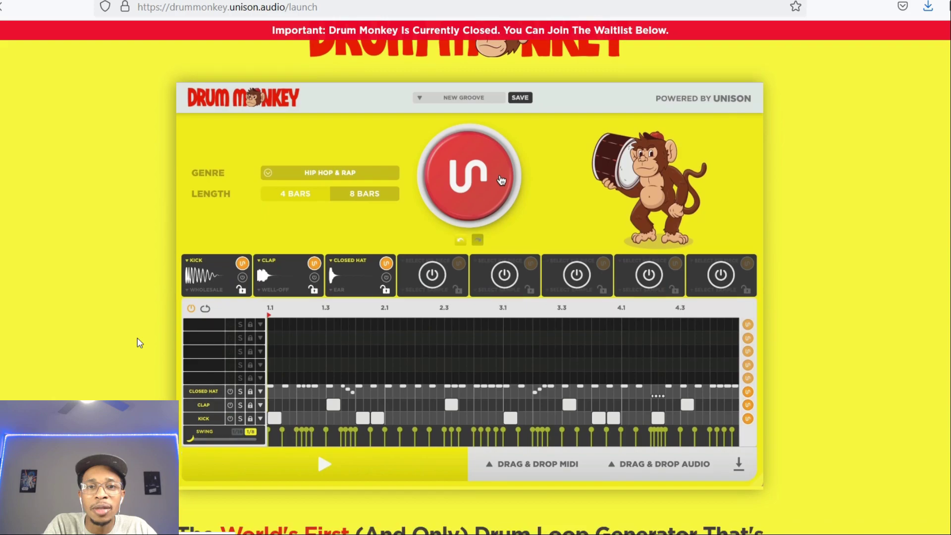
scroll(139, 343, "down", 4)
scroll(139, 343, "up", 2)
scroll(138, 343, "down", 1)
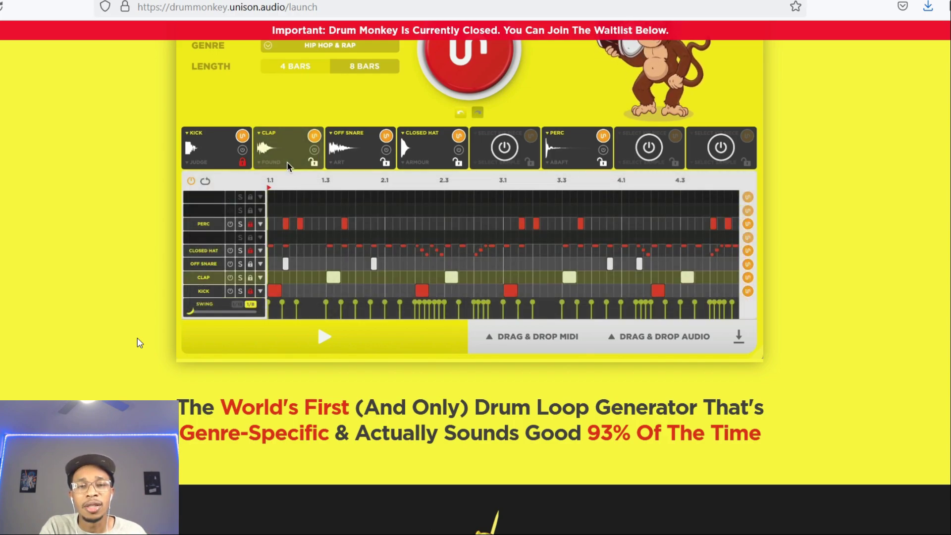
scroll(139, 342, "down", 10)
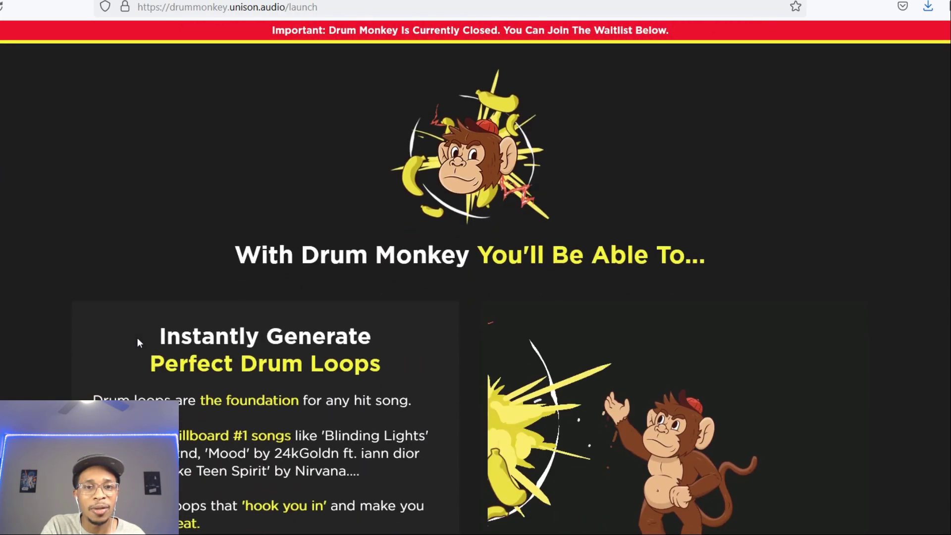
scroll(138, 337, "down", 12)
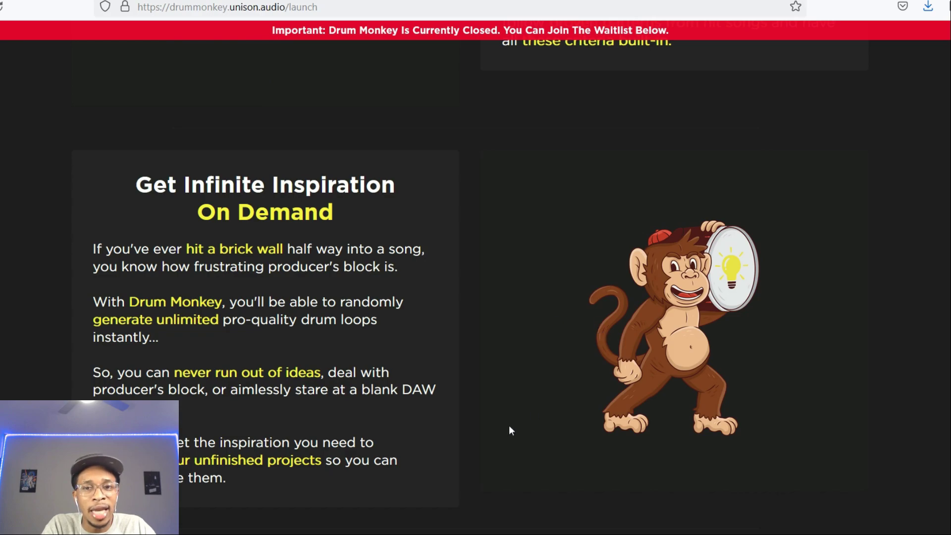
scroll(507, 432, "down", 3)
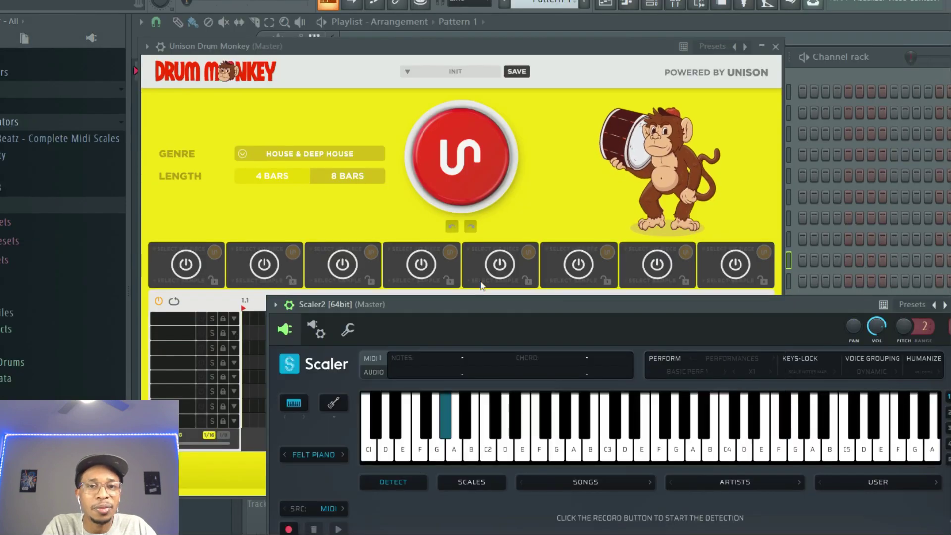
Bring Drum Monkey forward, approve restretching all channels, and open its genre list.
left_click(694, 72)
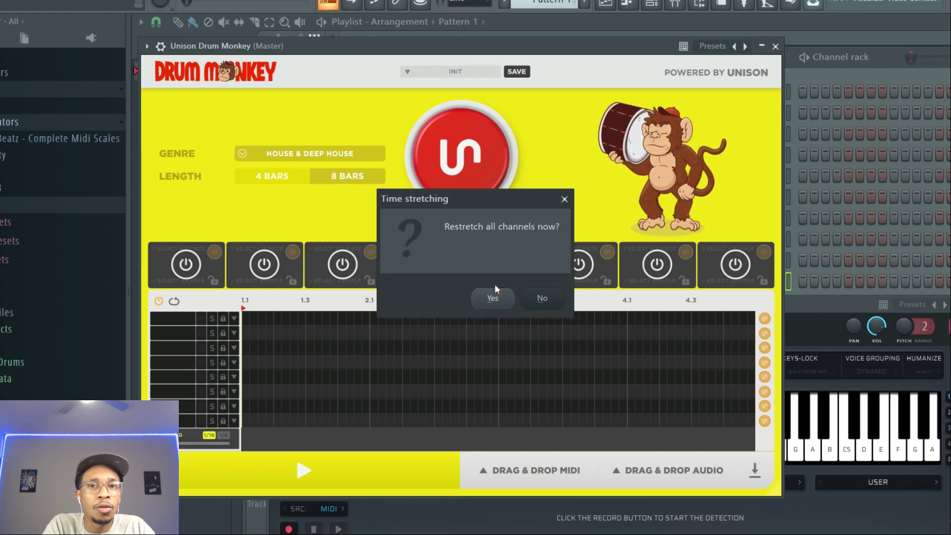
left_click(494, 298)
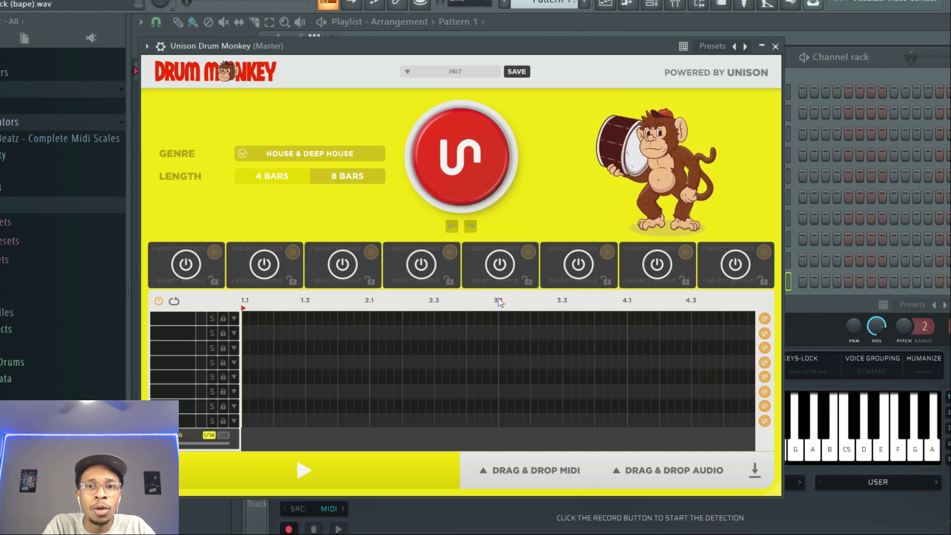
left_click(409, 72)
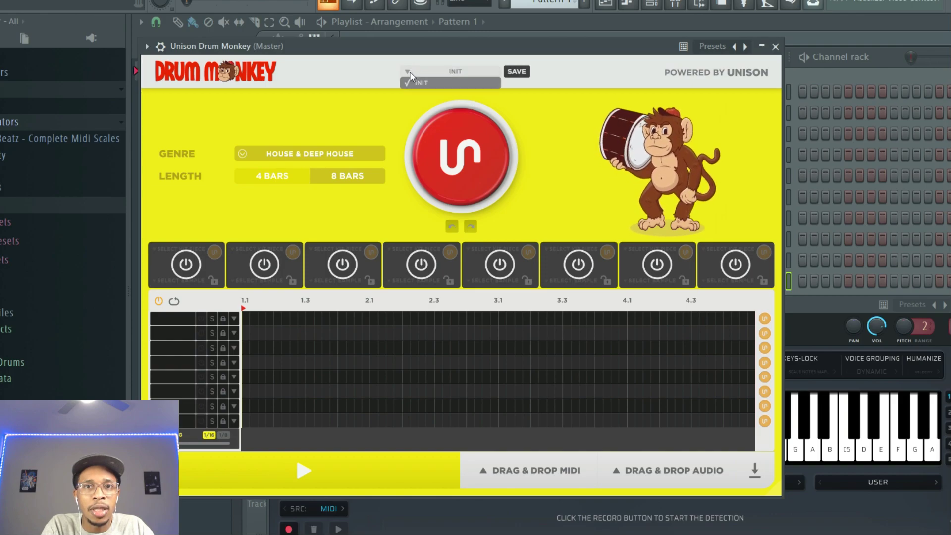
left_click(409, 72)
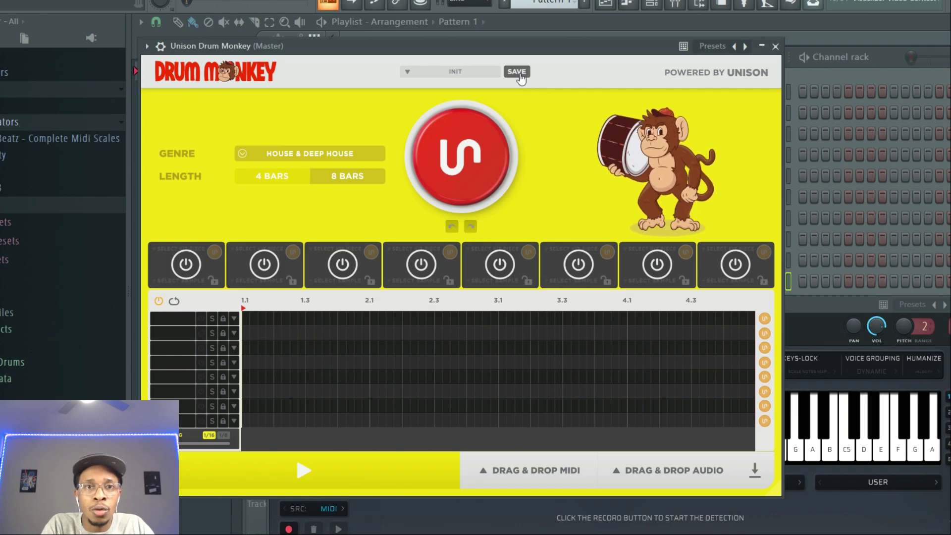
left_click(272, 154)
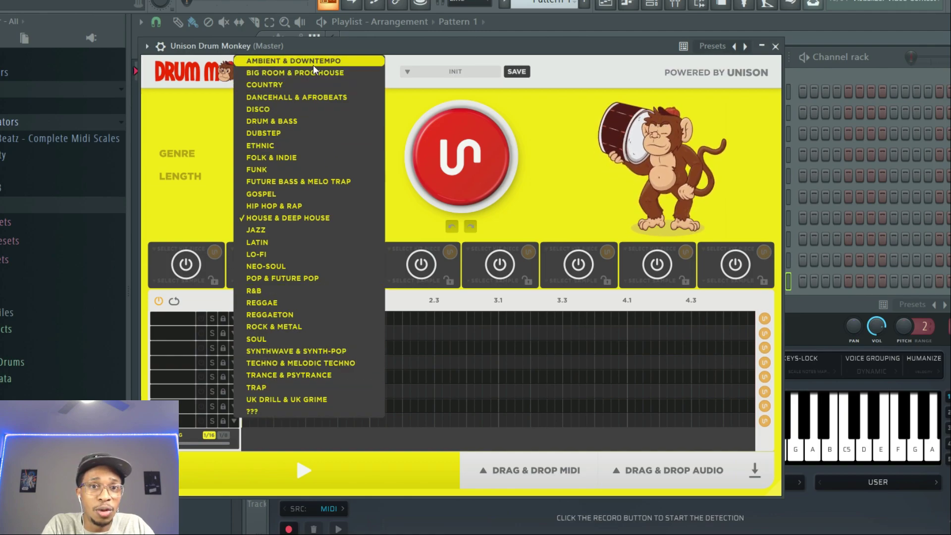
Keep House & Deep House, set a 4-bar length, and switch the pattern grid to 1/8.
left_click(563, 102)
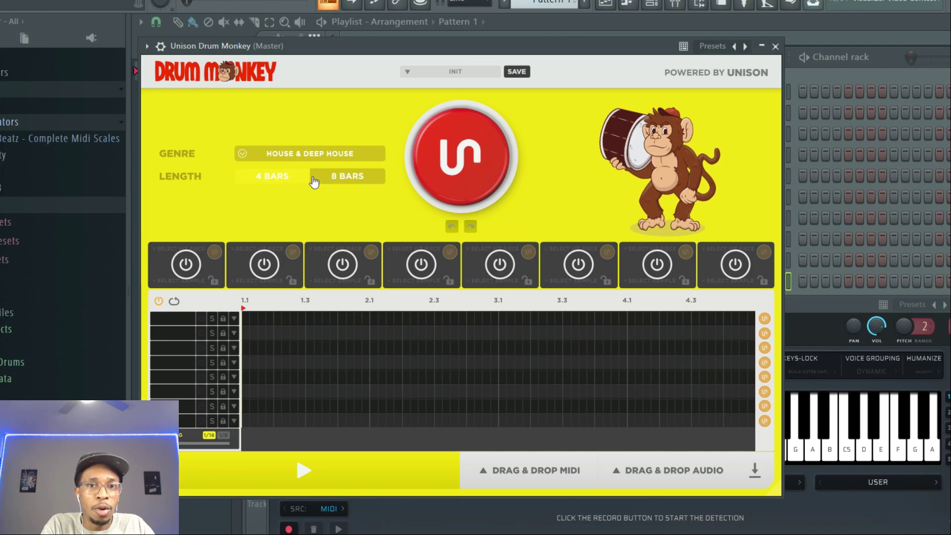
left_click(353, 179)
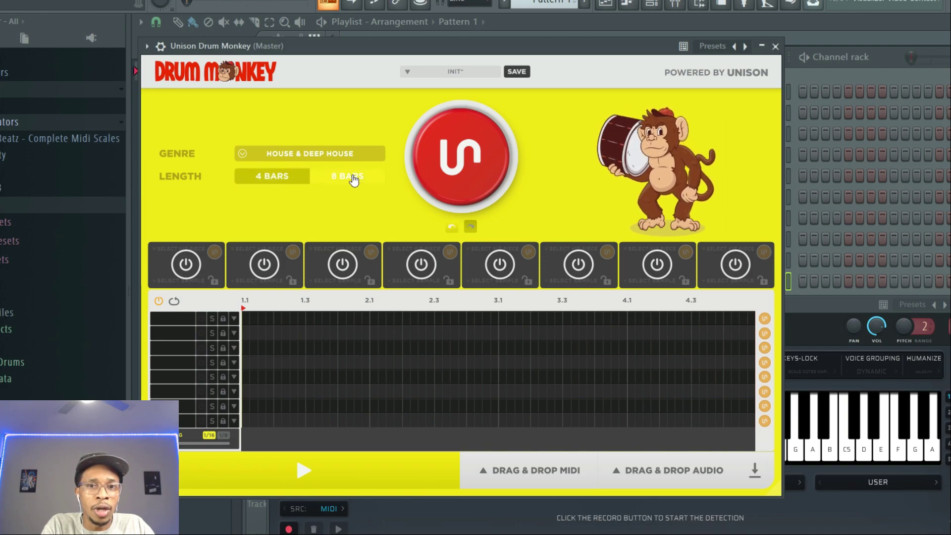
left_click(454, 229)
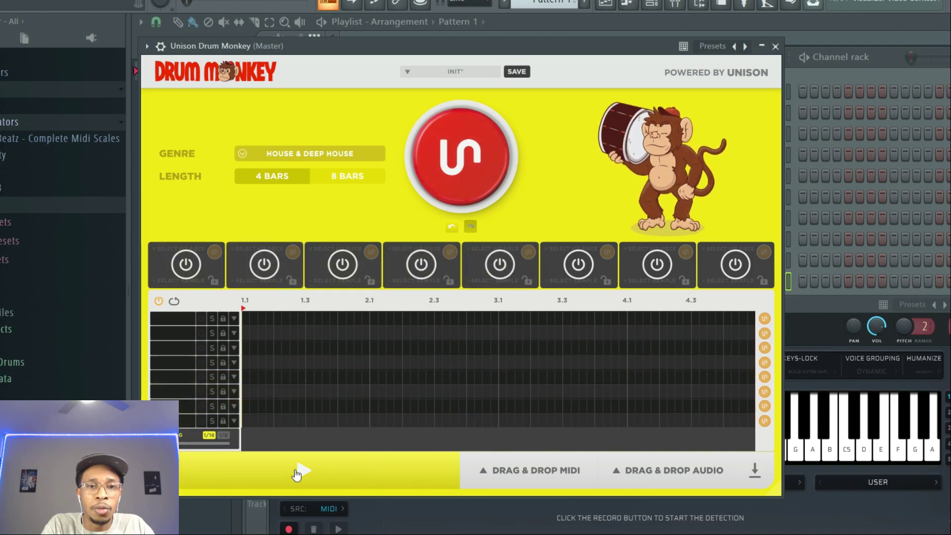
left_click(223, 436)
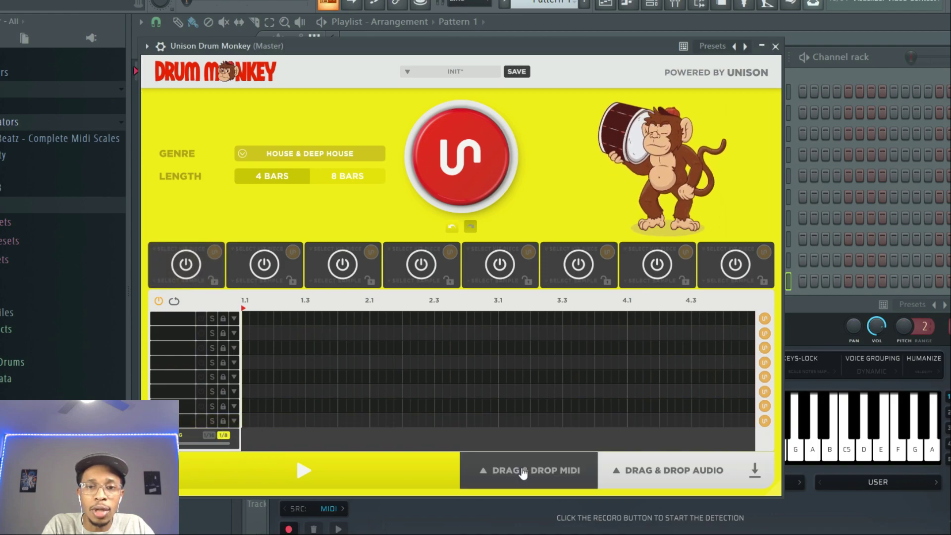
mouse_move(523, 472)
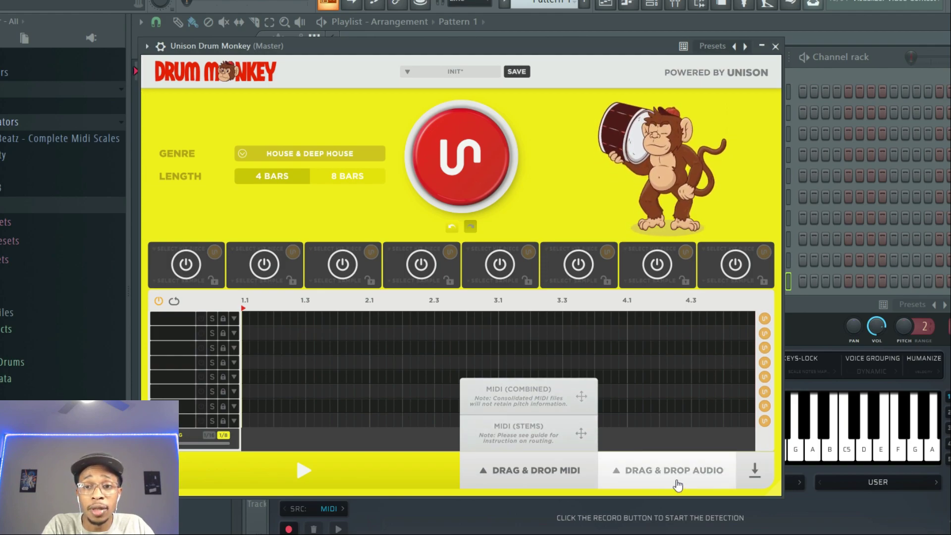
mouse_move(664, 472)
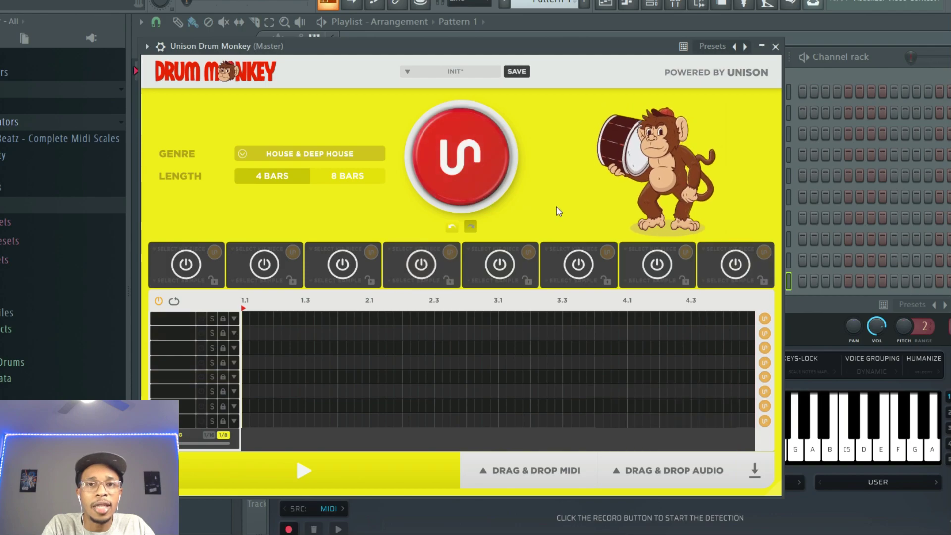
Generate and play a kick, clap and open hat groove, then mark a time selection in its piano roll.
left_click(470, 170)
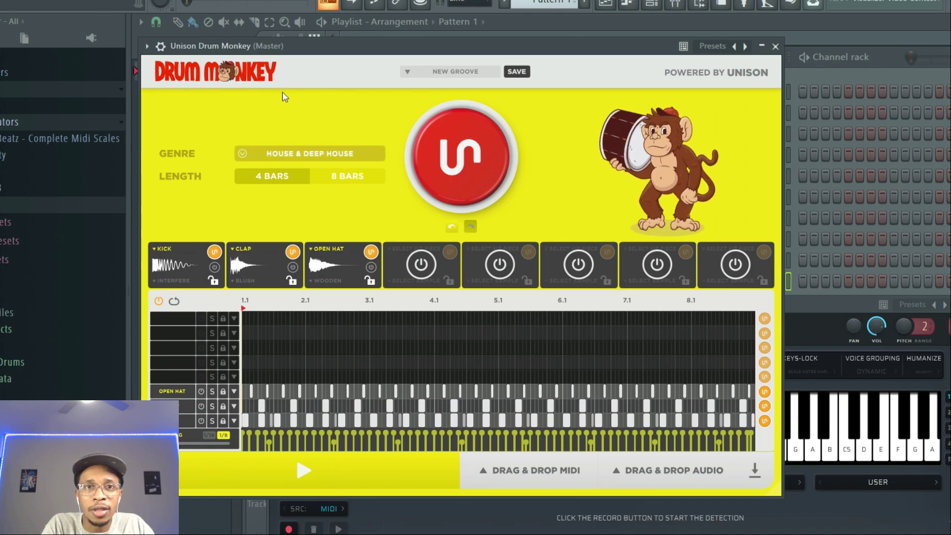
left_click(304, 470)
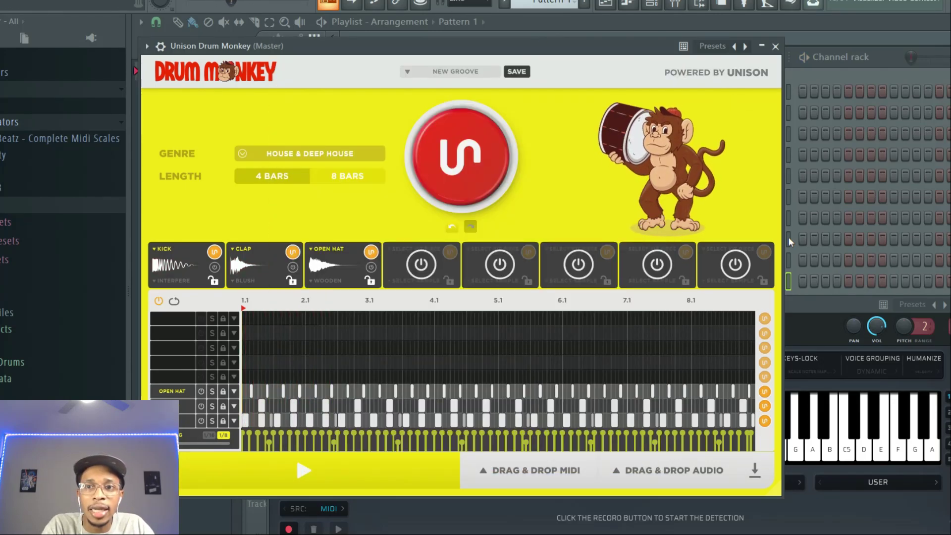
left_click(811, 292)
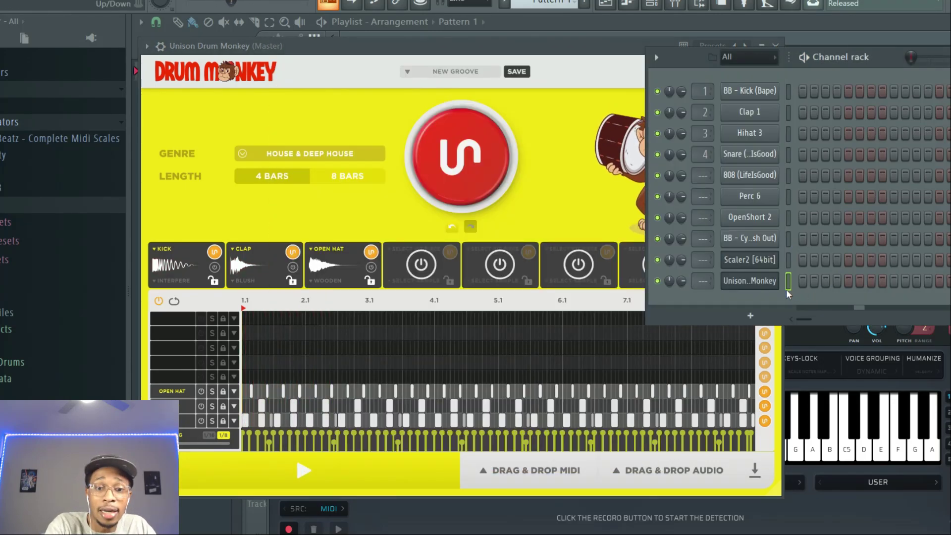
left_click(787, 289)
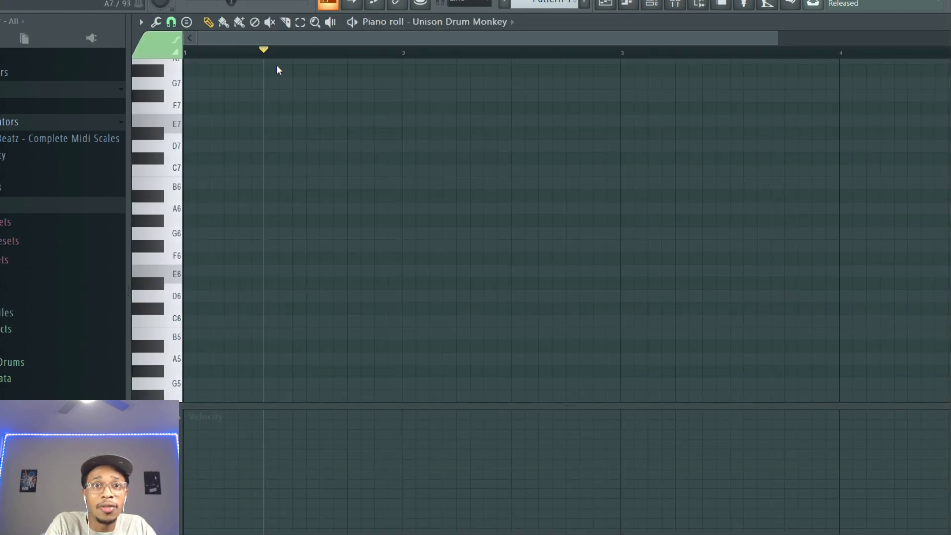
left_click(186, 52)
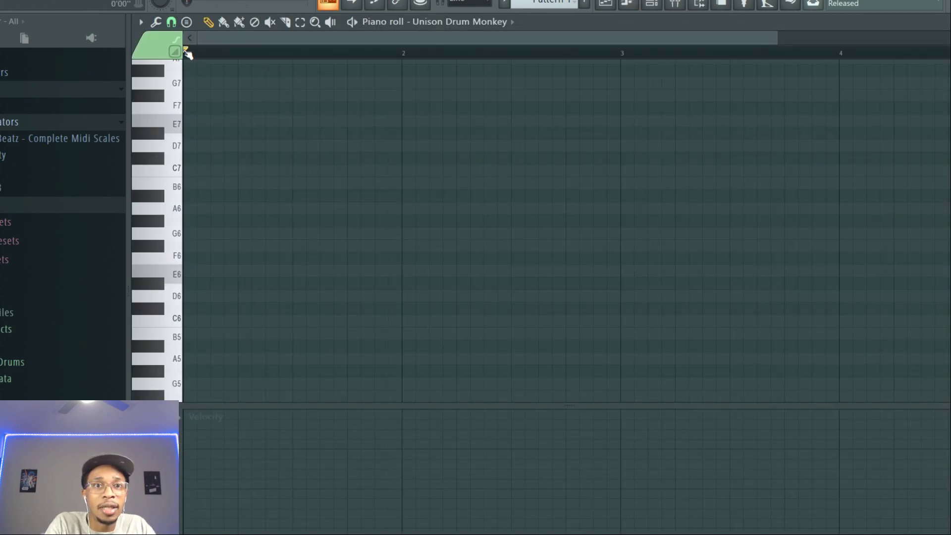
left_click_drag(226, 56, 928, 197)
key("F6")
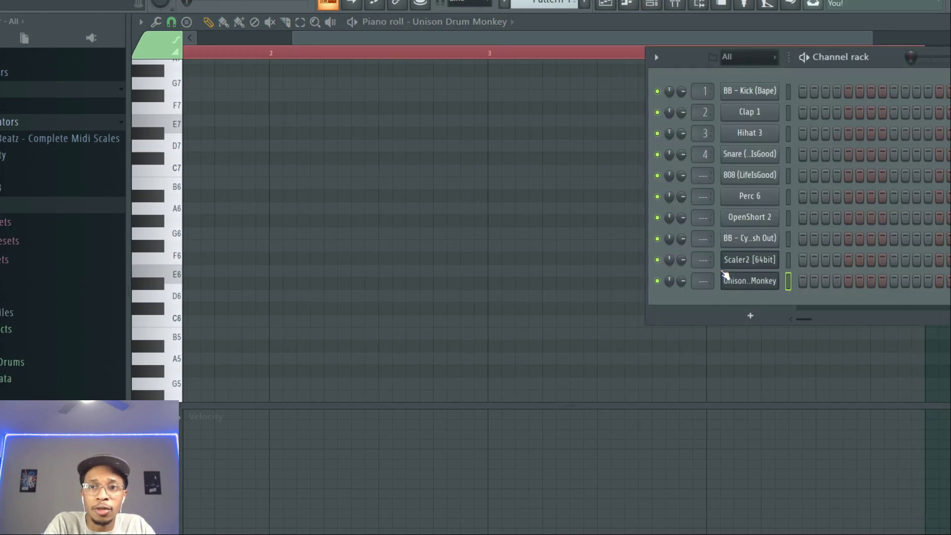
Switch Drum Monkey's genre to R&B, generate a new groove, and list the kick's drum types.
left_click(736, 275)
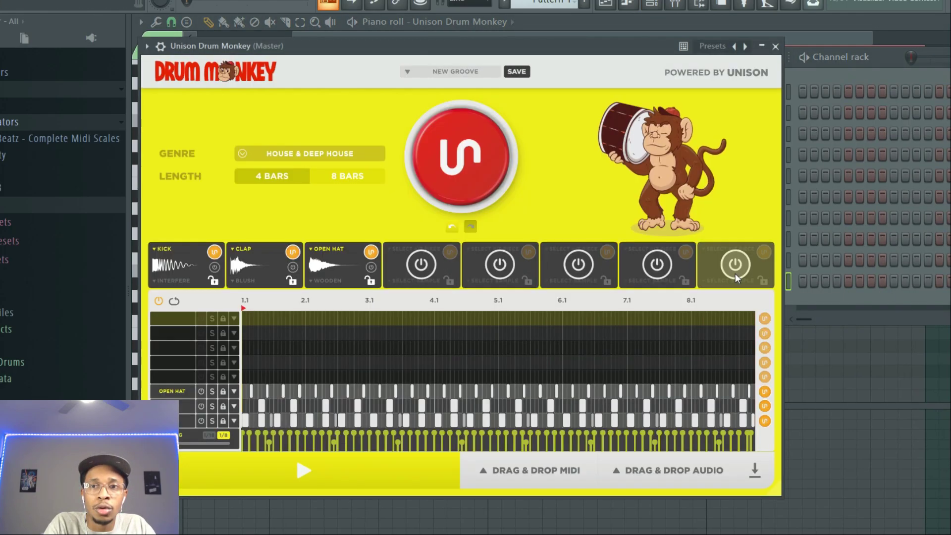
left_click(364, 153)
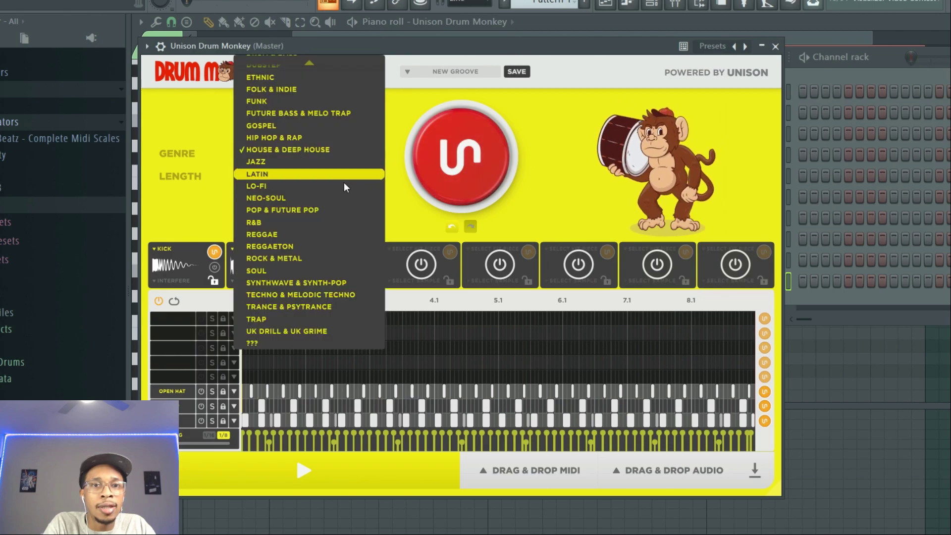
left_click(317, 222)
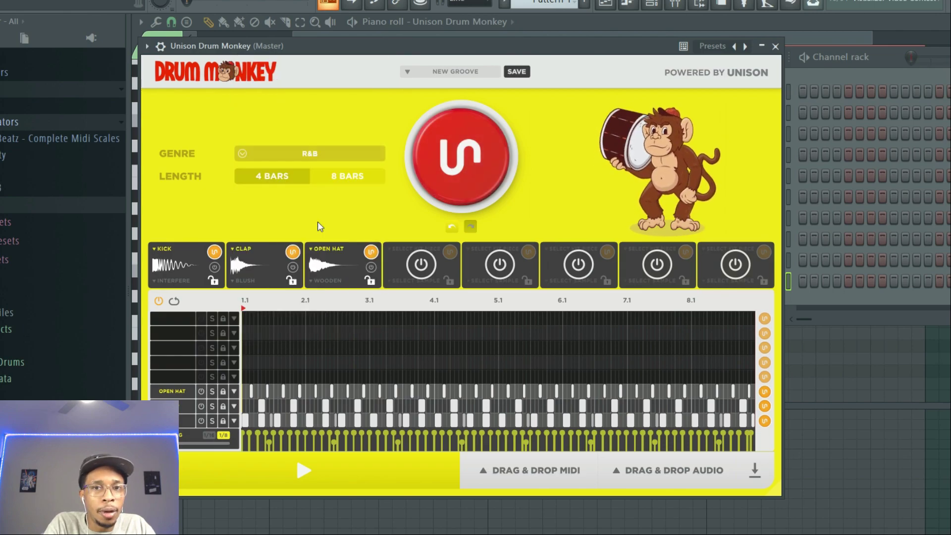
left_click(471, 169)
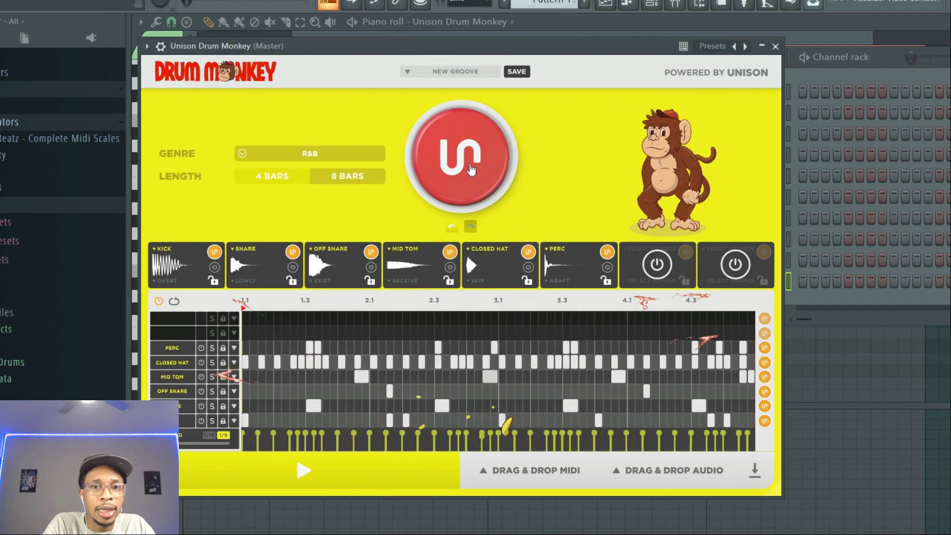
left_click(183, 265)
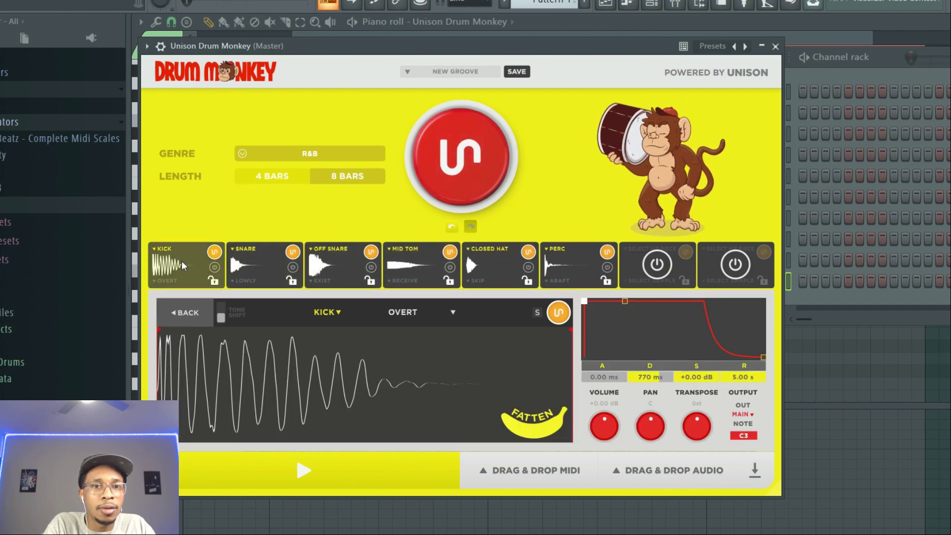
left_click(338, 312)
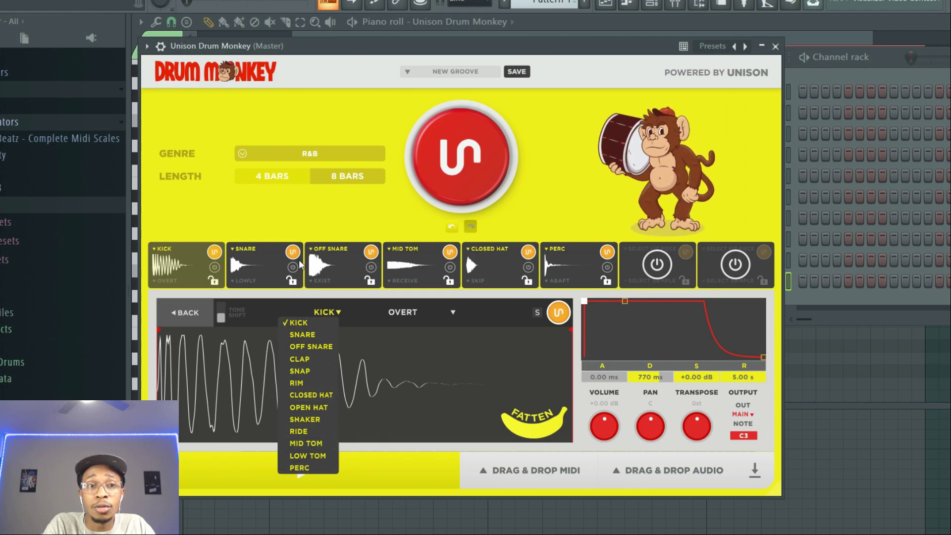
Drag the starboy wav from Trap Galaxy Vol. 2 onto the KICK slot and play the groove.
scroll(62, 223, "down", 10)
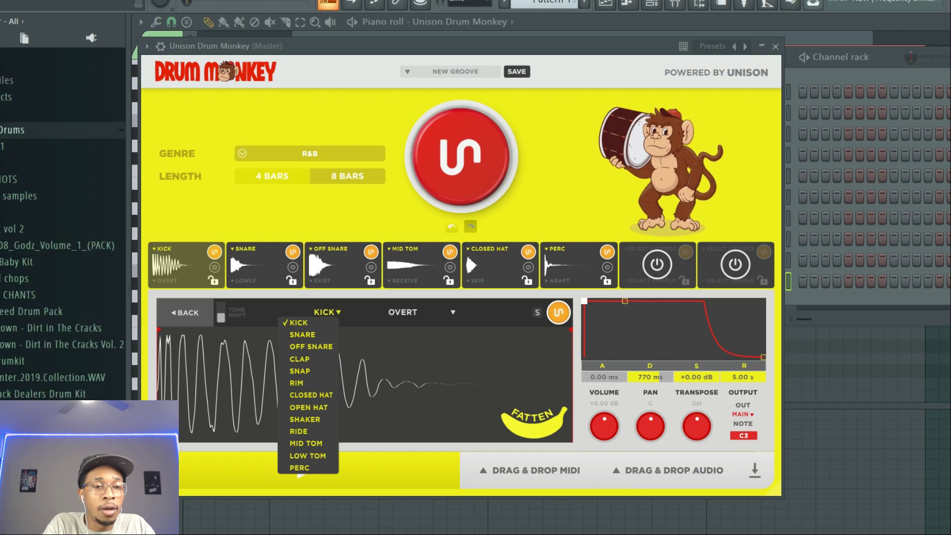
scroll(2, 181, "up", 3)
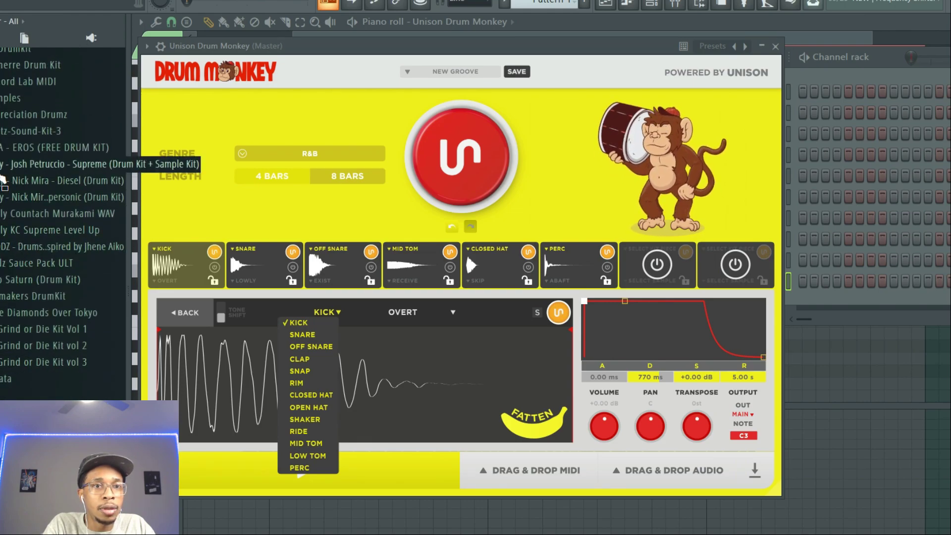
scroll(2, 180, "up", 10)
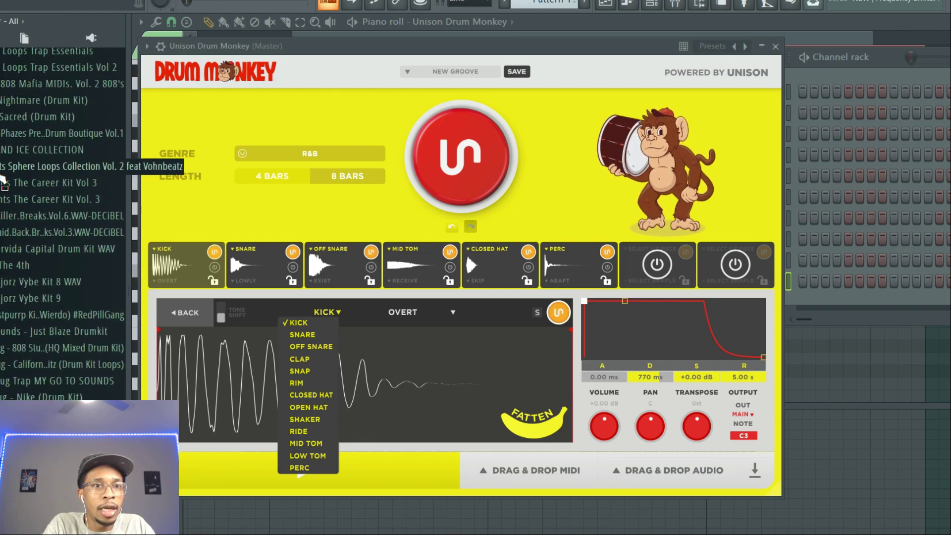
scroll(3, 180, "up", 10)
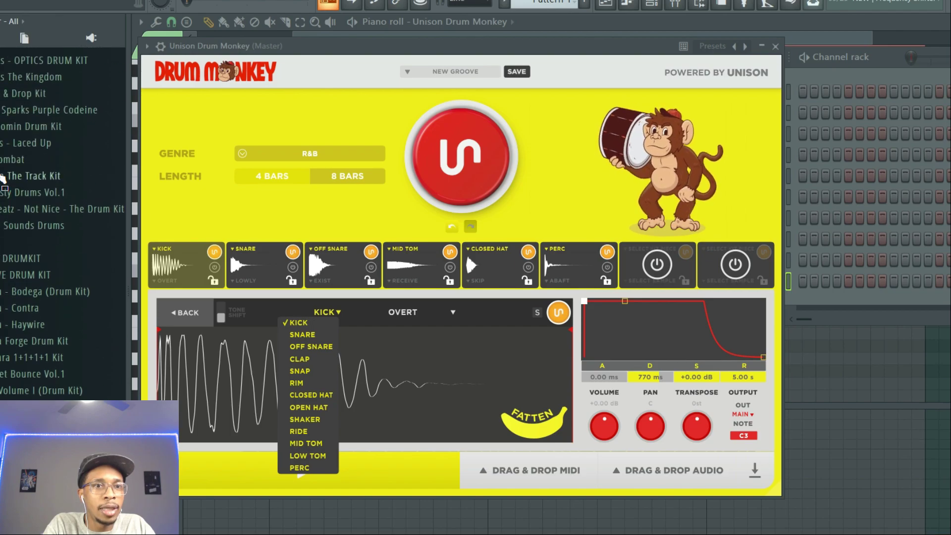
left_click(20, 69)
left_click(2, 134)
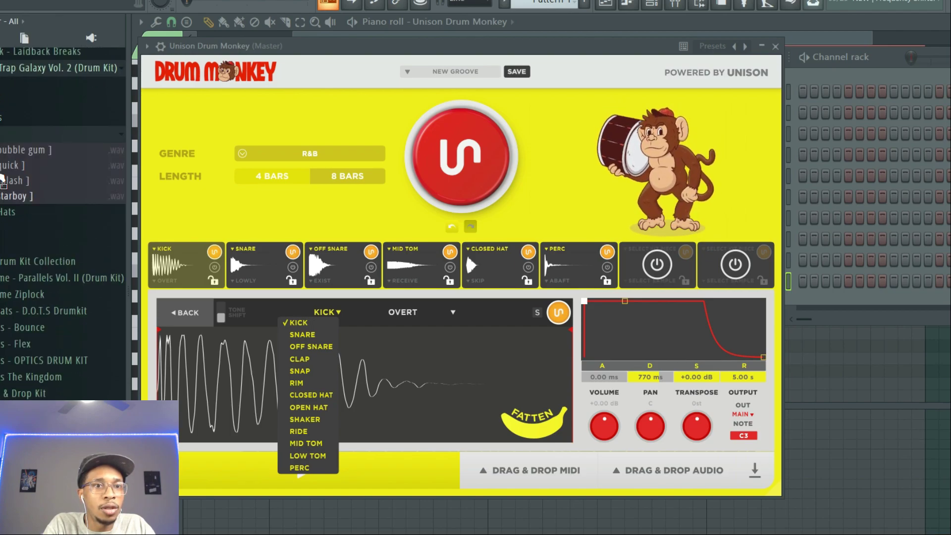
left_click_drag(14, 203, 181, 265)
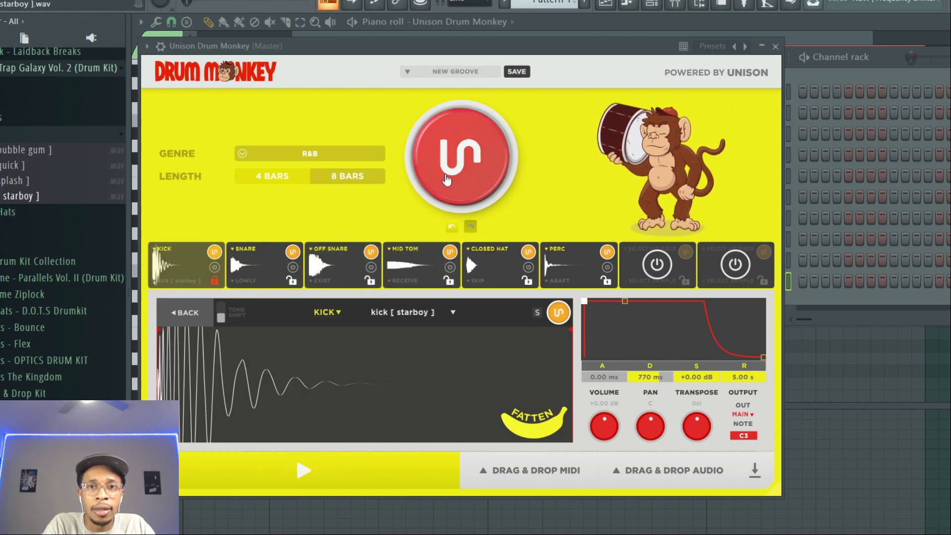
left_click(305, 476)
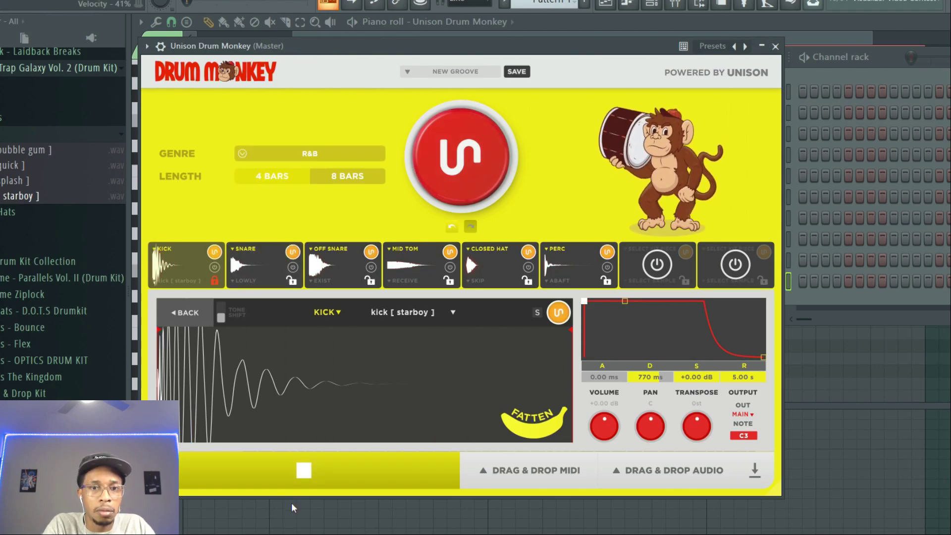
Stop playback, generate a fresh groove, and play it from the pattern view.
left_click(302, 470)
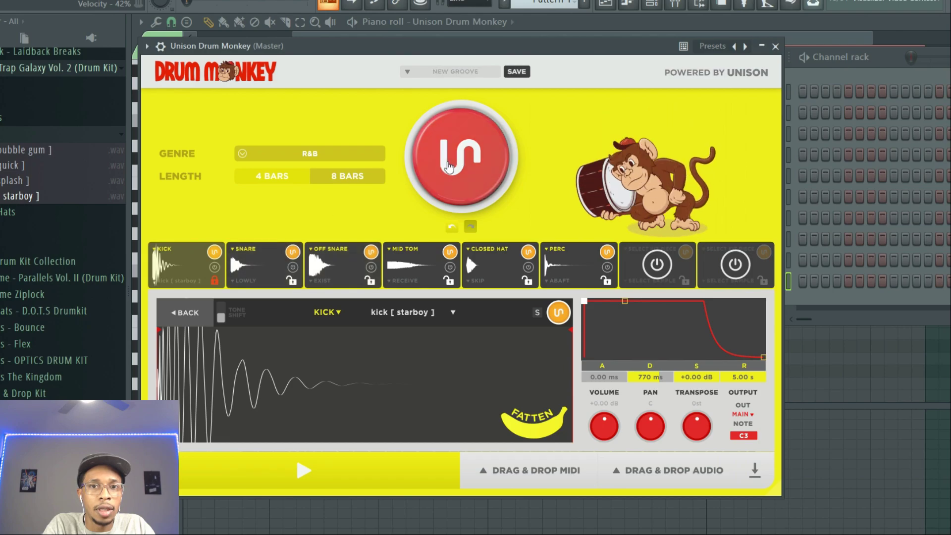
left_click(448, 166)
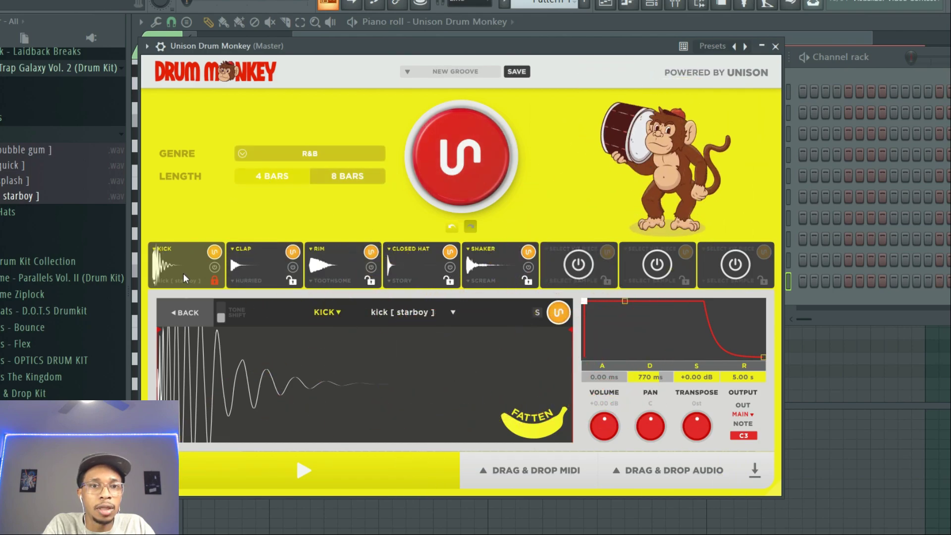
left_click(186, 313)
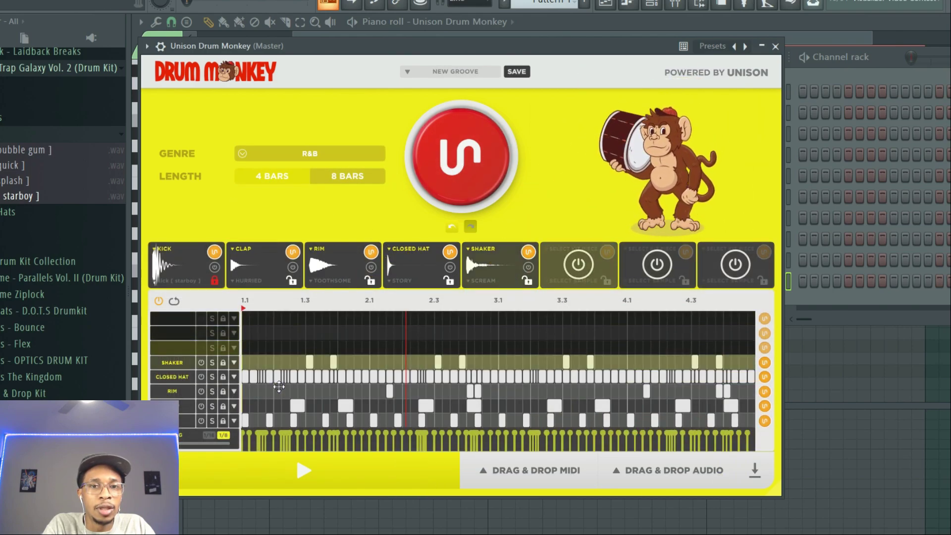
left_click(303, 472)
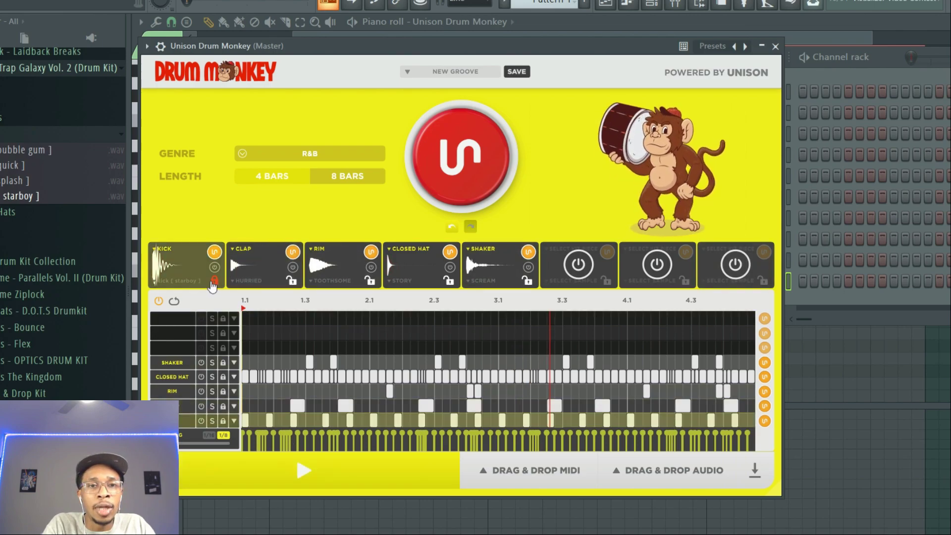
Lock the starboy kick, randomize the clap to Cemetery, and audition the groove.
left_click(214, 281)
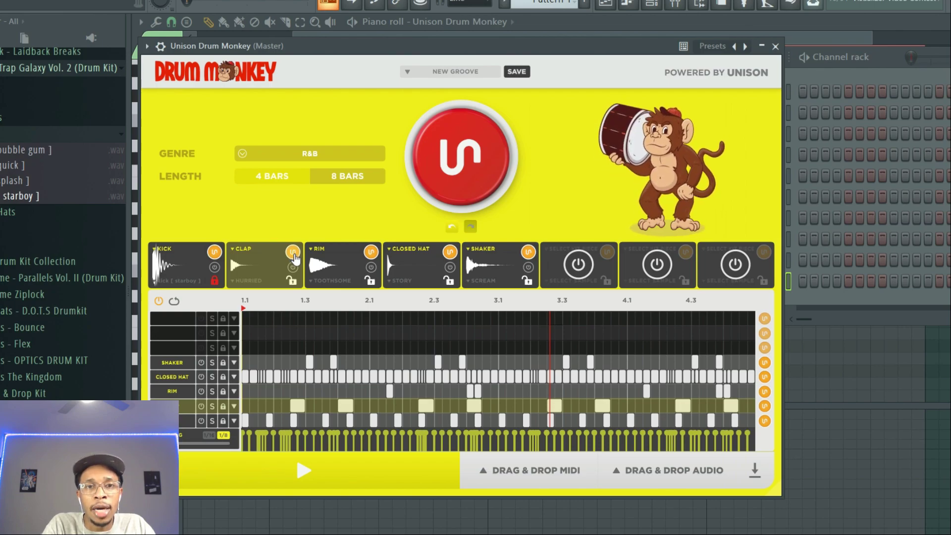
left_click(293, 254)
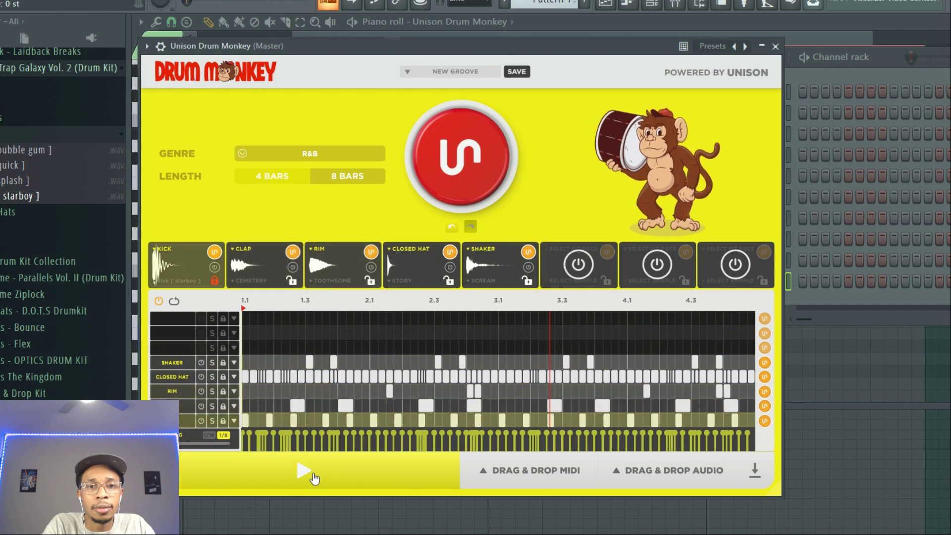
left_click(307, 472)
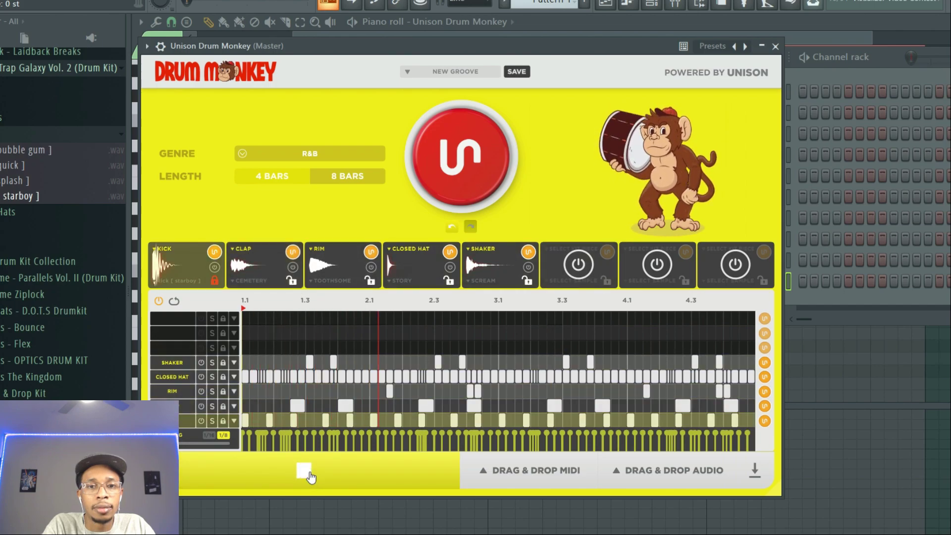
left_click(310, 475)
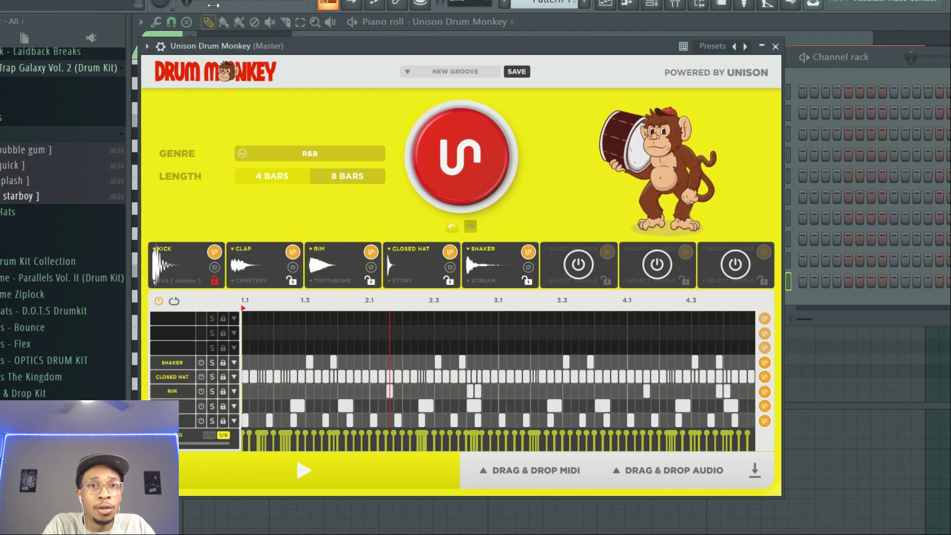
Generate and audition a UK Drill & UK Grime groove.
left_click(305, 151)
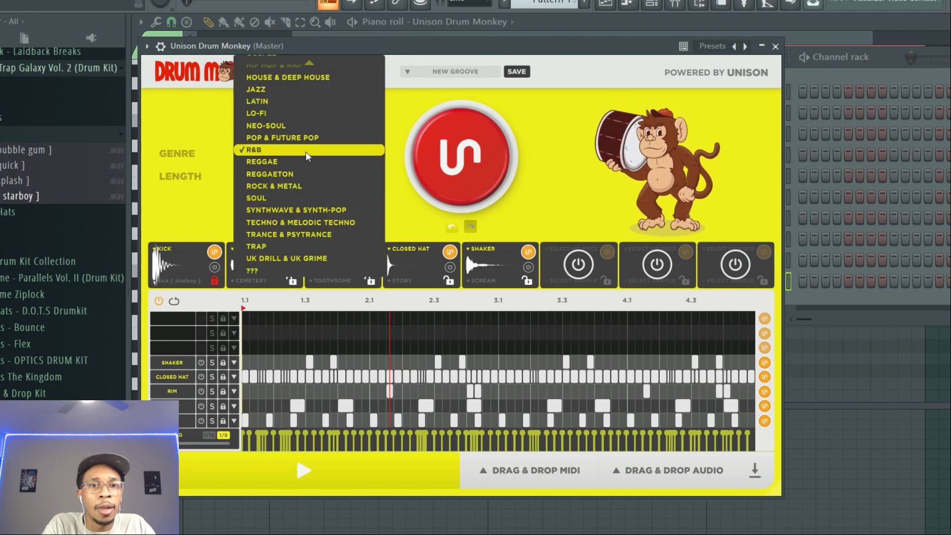
left_click(269, 258)
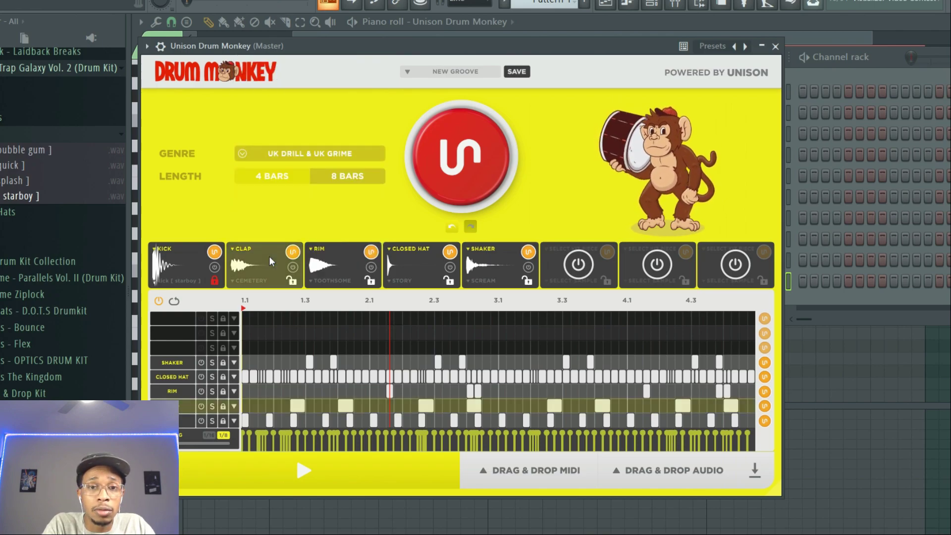
left_click(460, 186)
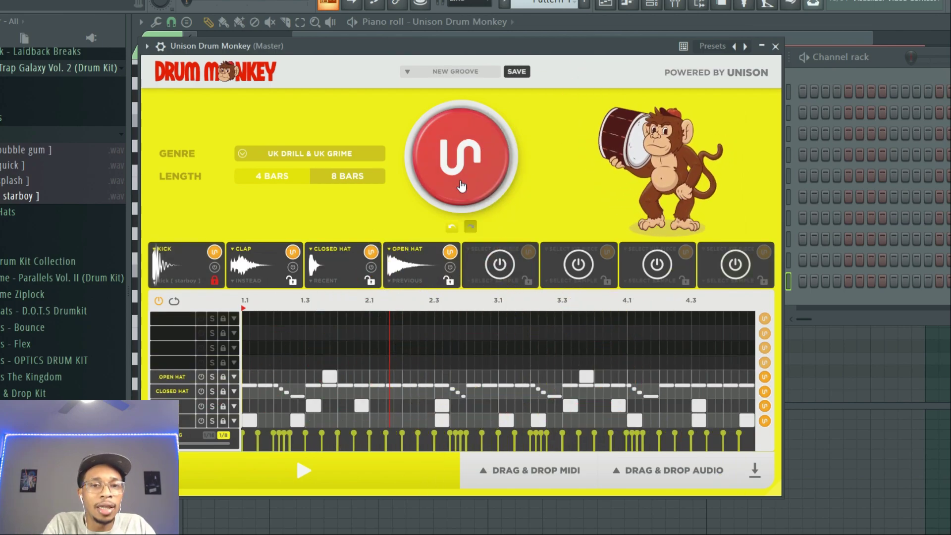
left_click(303, 473)
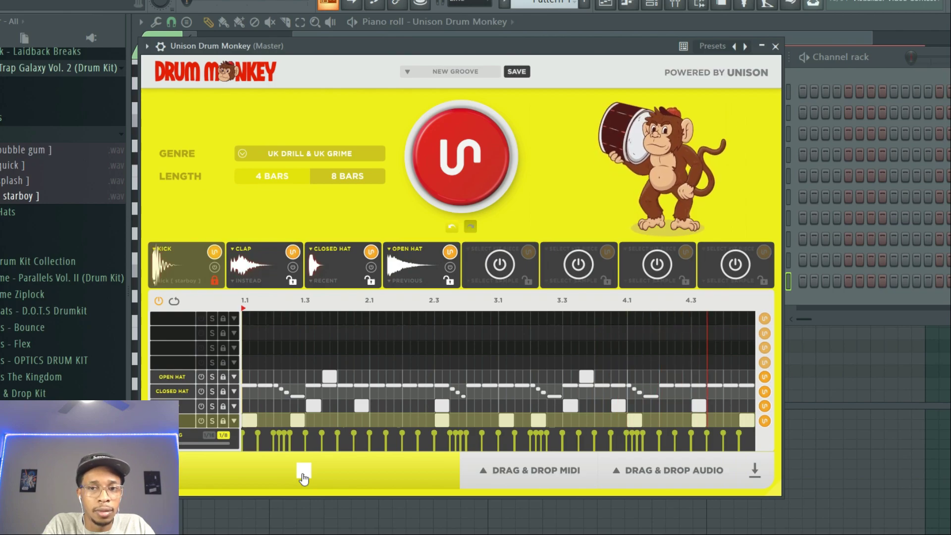
left_click(304, 478)
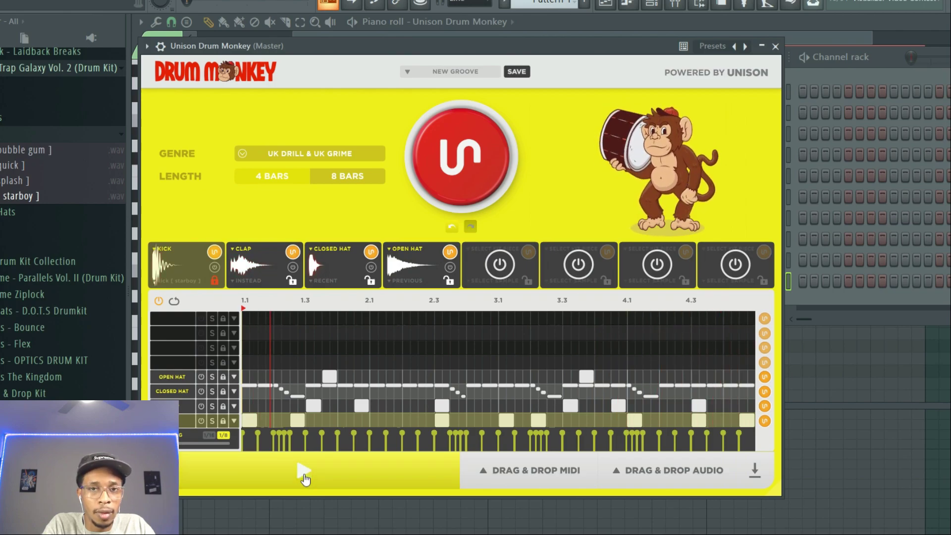
Switch to Soul, generate a groove, restretch all channels, and audition it.
left_click(322, 154)
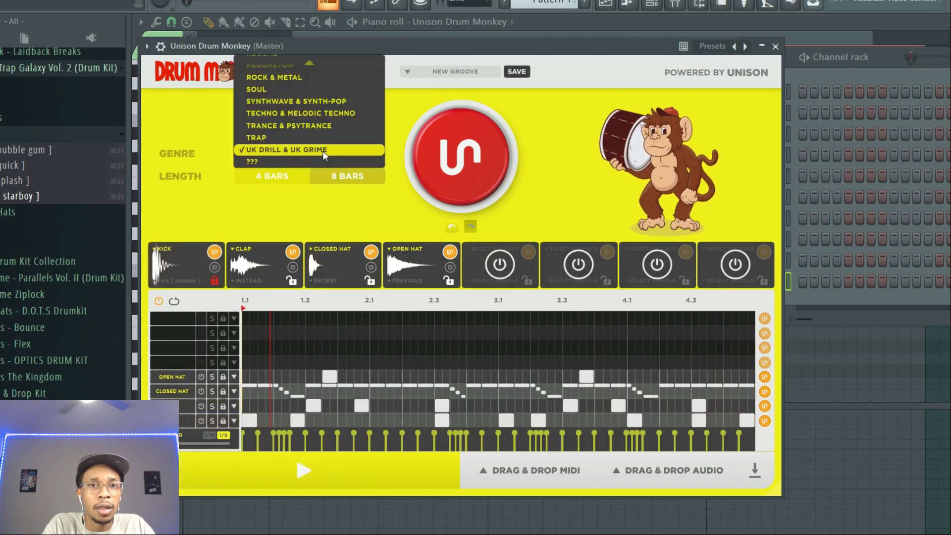
left_click(306, 92)
left_click(483, 172)
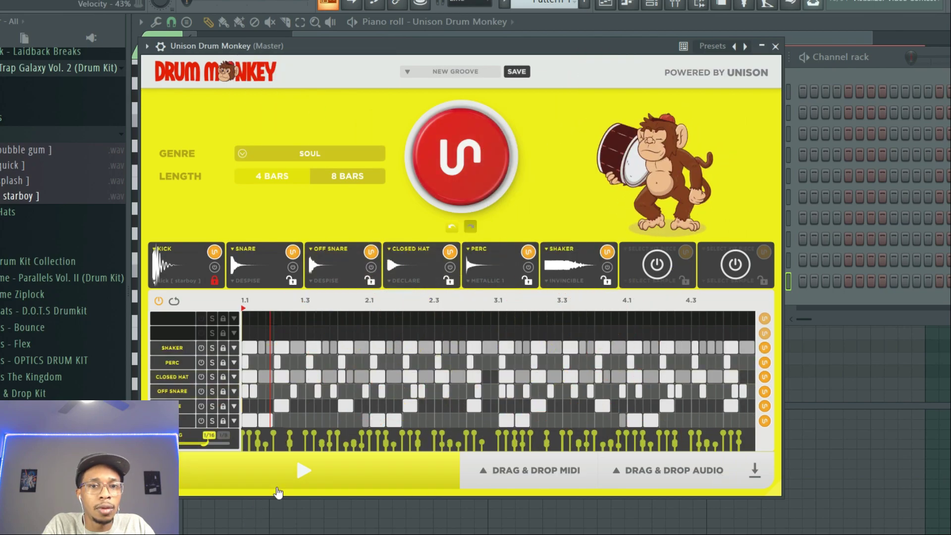
left_click(304, 475)
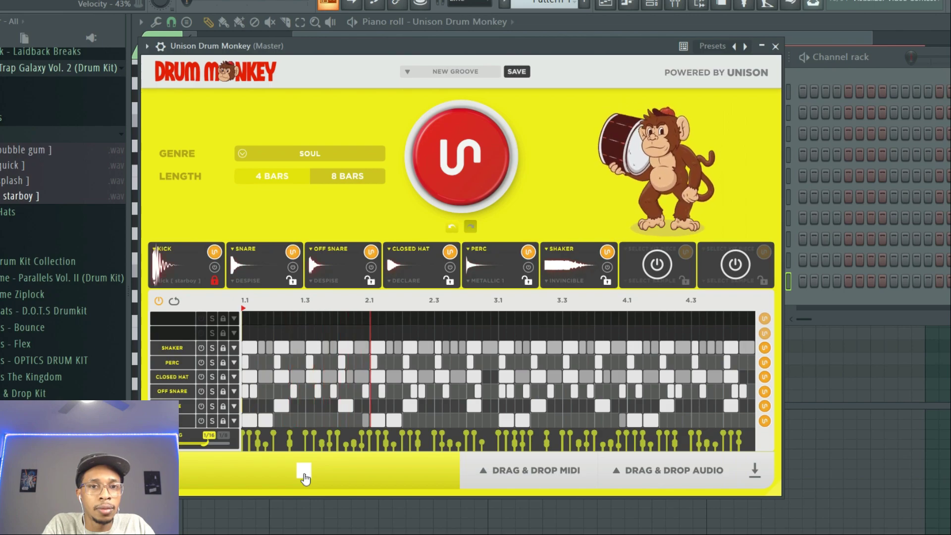
left_click(304, 474)
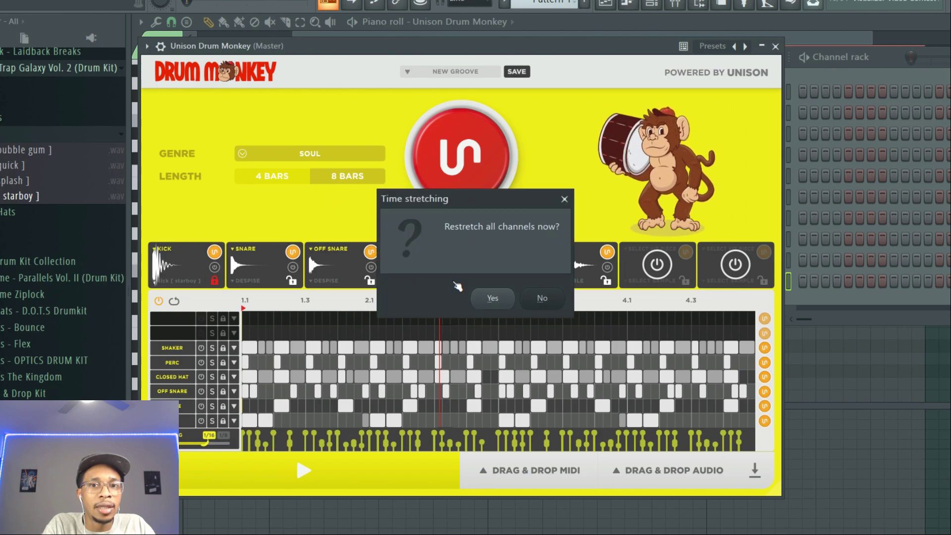
left_click(493, 299)
left_click(304, 469)
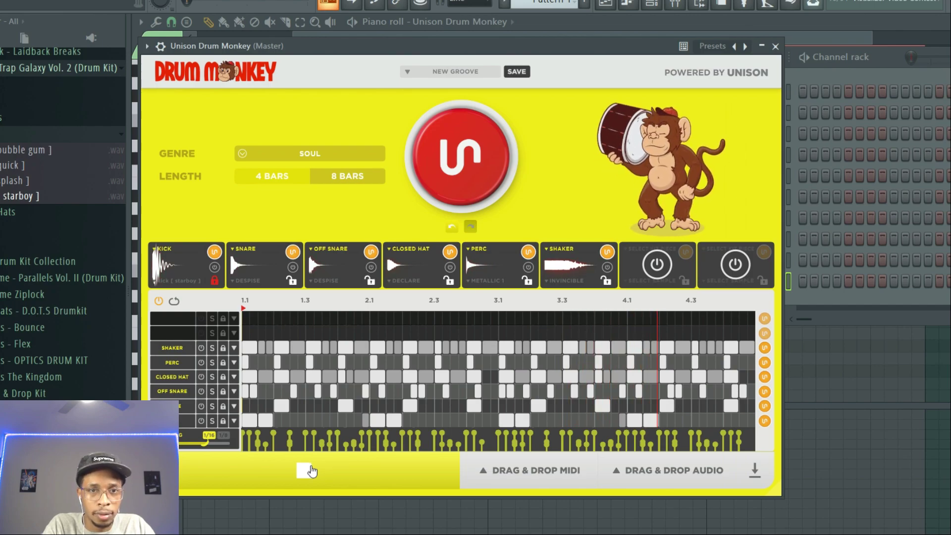
left_click(305, 470)
Unlock the kick and generate a Pop & Future Pop groove, restretching all channels.
left_click(214, 280)
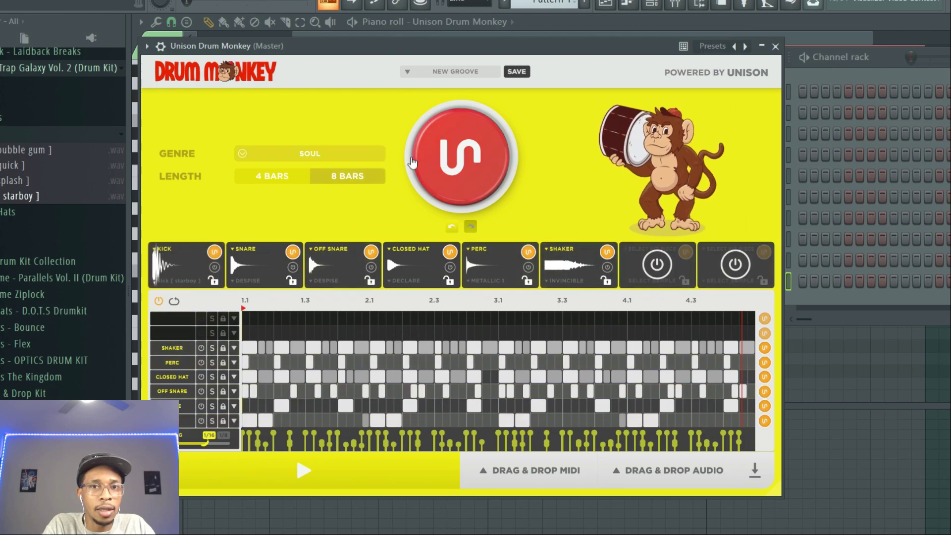
left_click(343, 154)
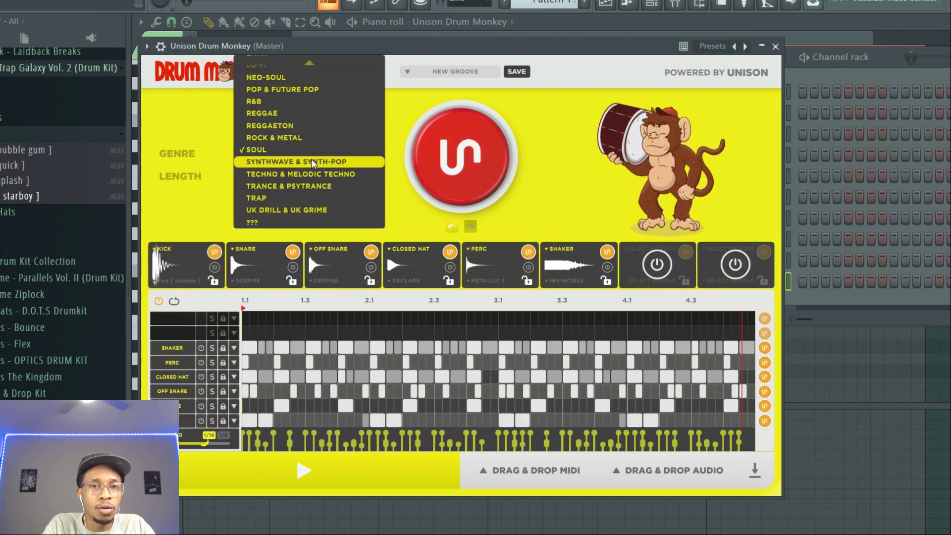
left_click(284, 88)
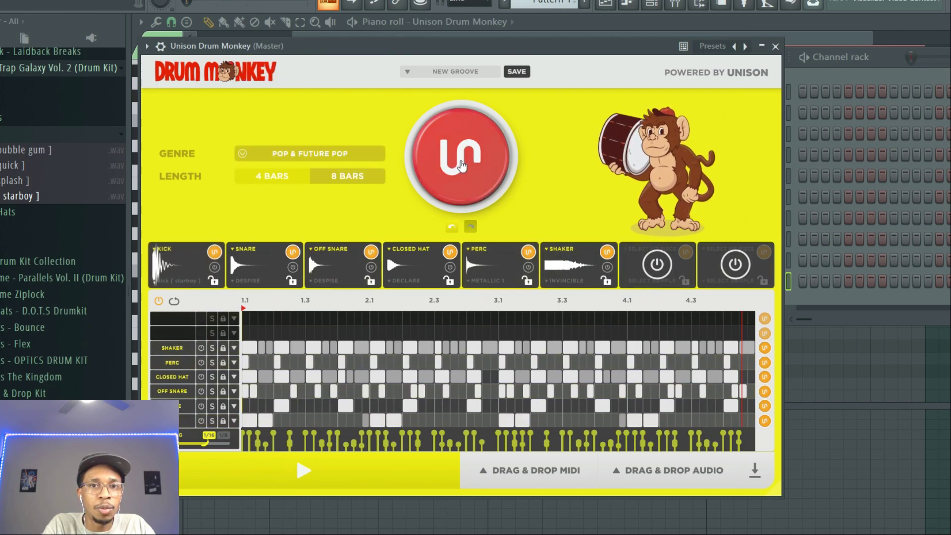
left_click(461, 165)
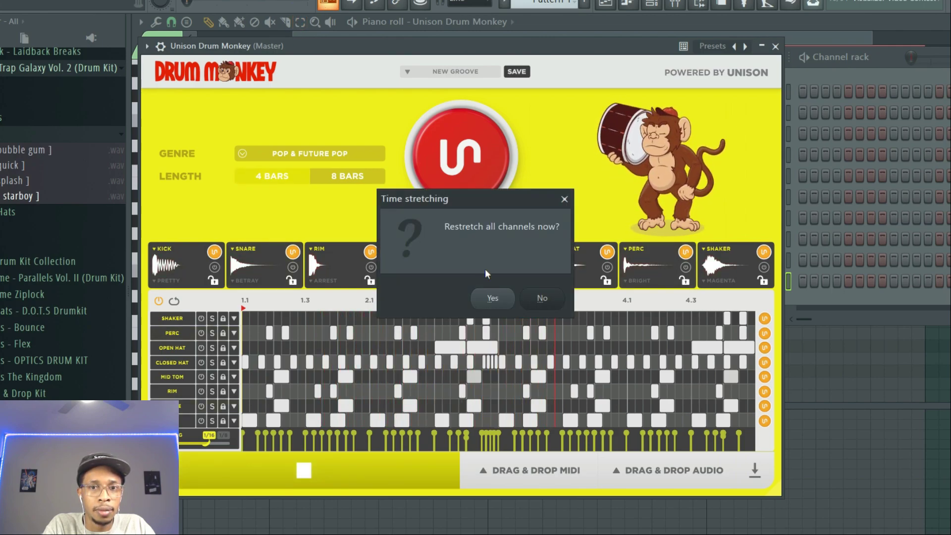
left_click(493, 298)
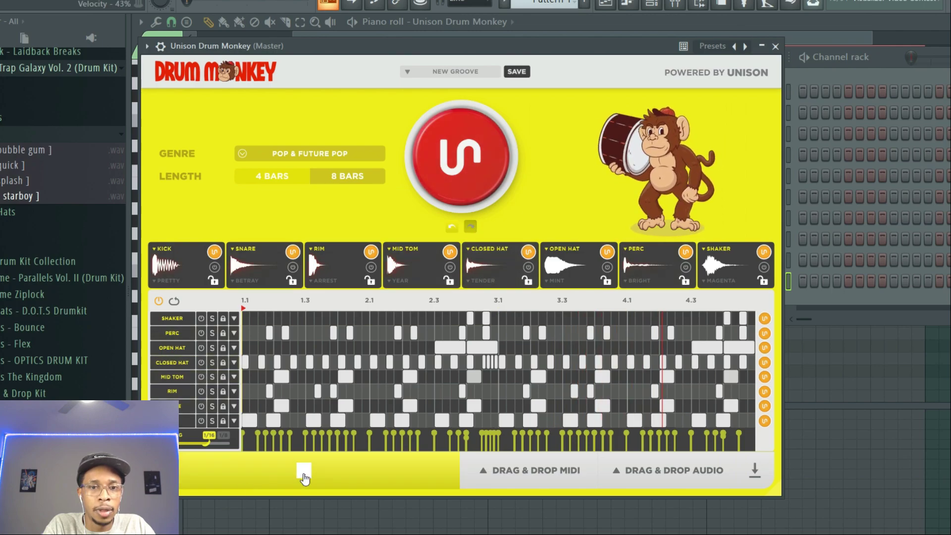
Switch to Hip Hop & Rap, regenerate the groove, and play it.
left_click(317, 153)
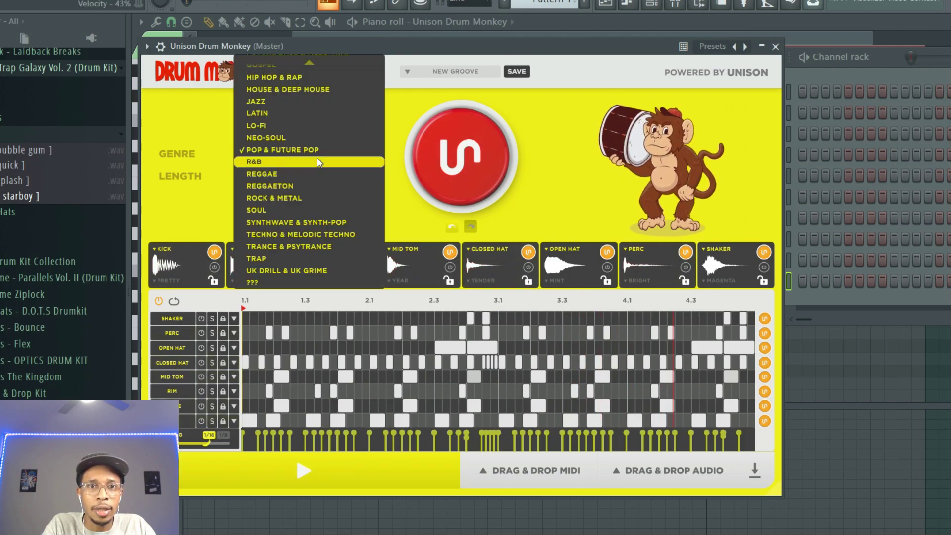
scroll(293, 149, "up", 2)
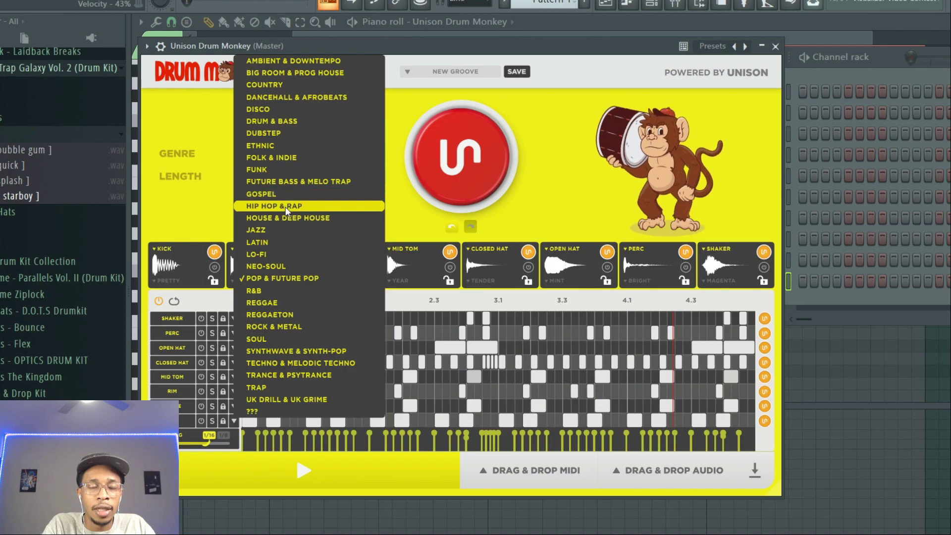
left_click(274, 207)
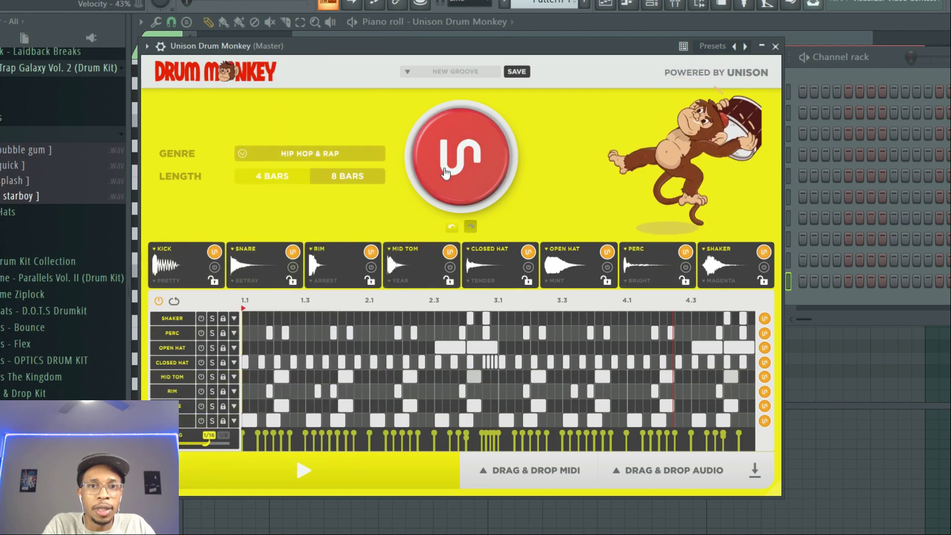
left_click(444, 172)
left_click(308, 473)
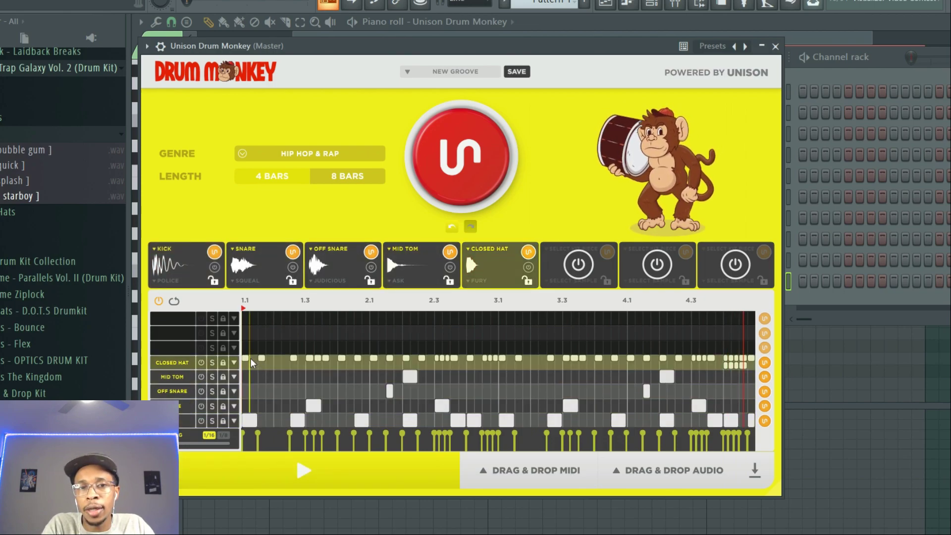
Add three Mid Tom hits to the Hip Hop & Rap groove, audition it, then bring up the Channel rack.
left_click(279, 376)
left_click(284, 378)
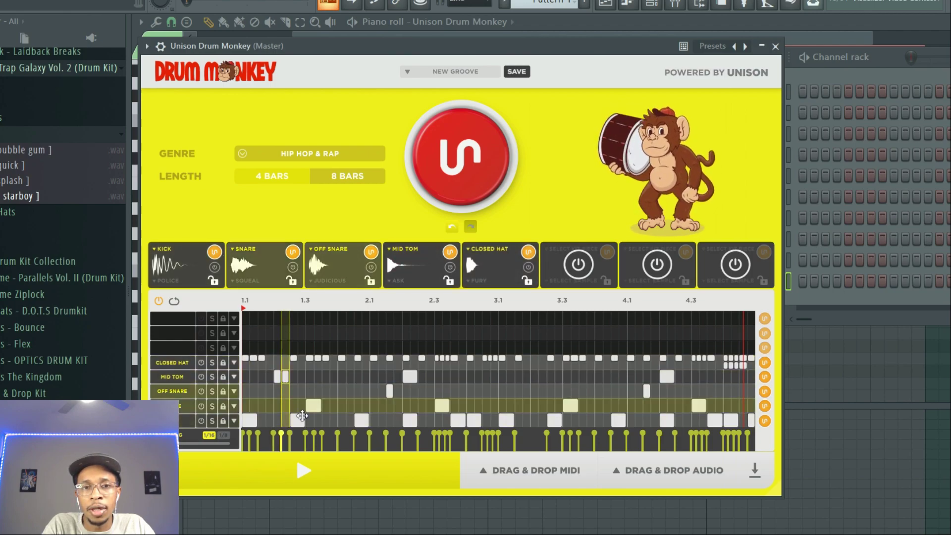
left_click(302, 470)
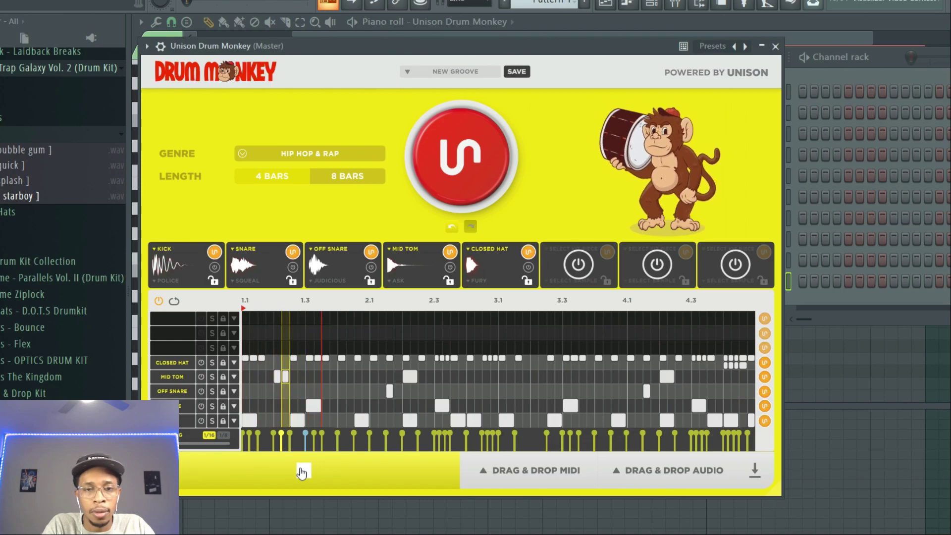
left_click(535, 377)
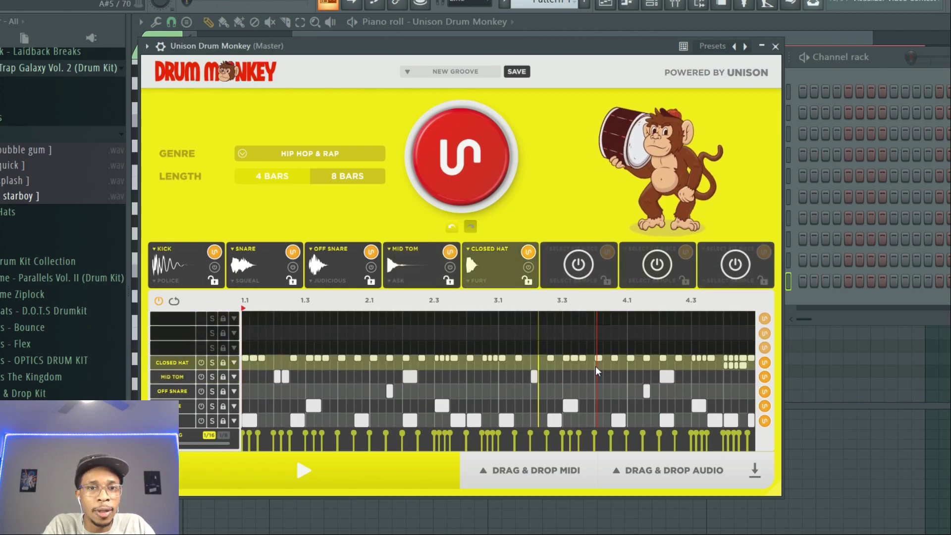
key("F6")
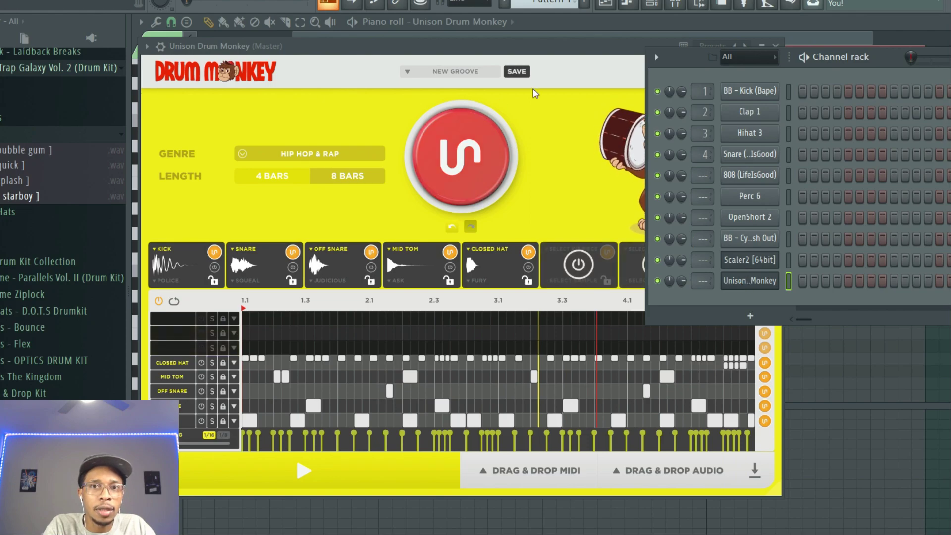
Close Drum Monkey, open Scaler 2 and load the Songs > Gospel > Gospel 5 progression.
left_click(571, 64)
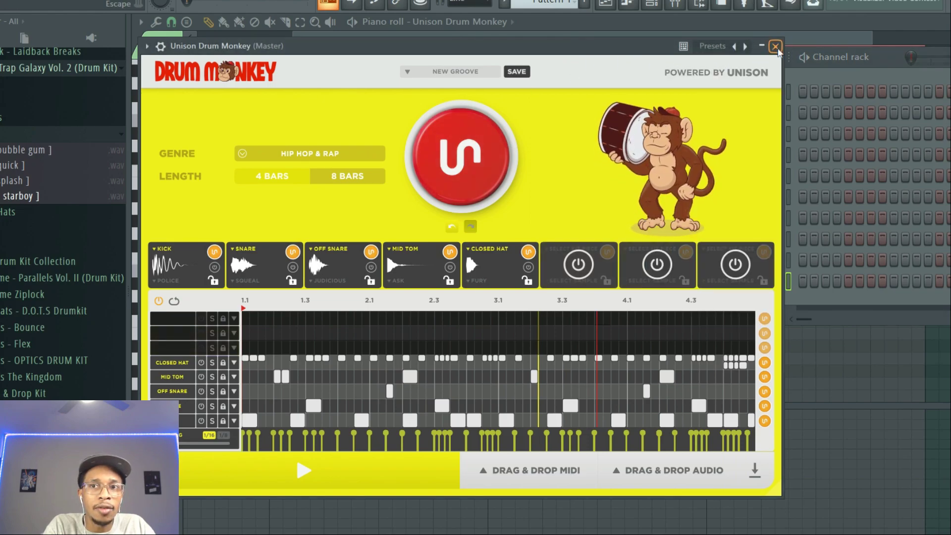
left_click(776, 46)
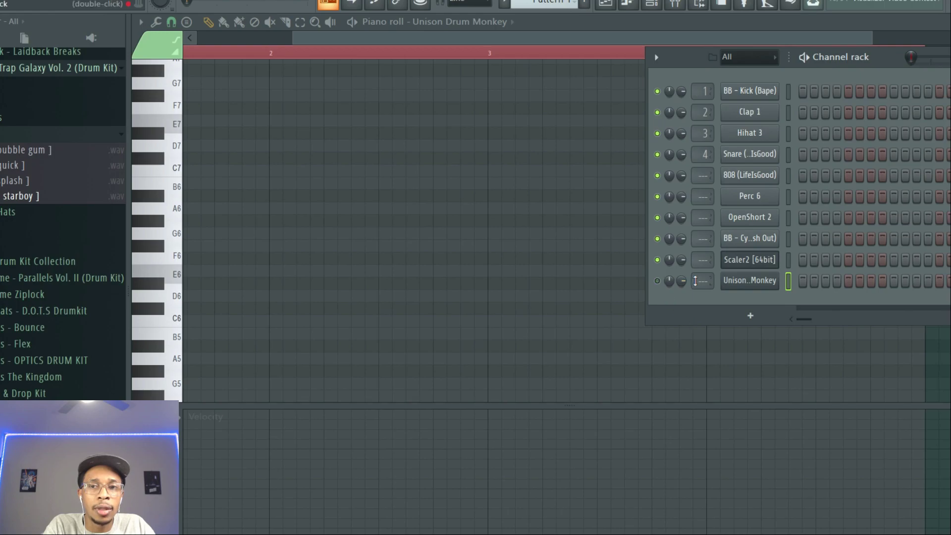
left_click(742, 259)
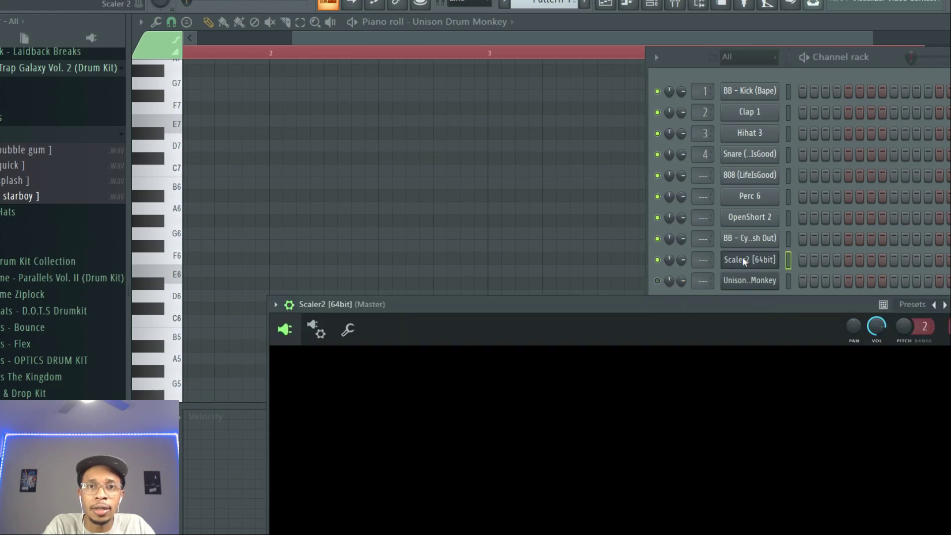
left_click_drag(602, 309, 538, 53)
left_click(528, 224)
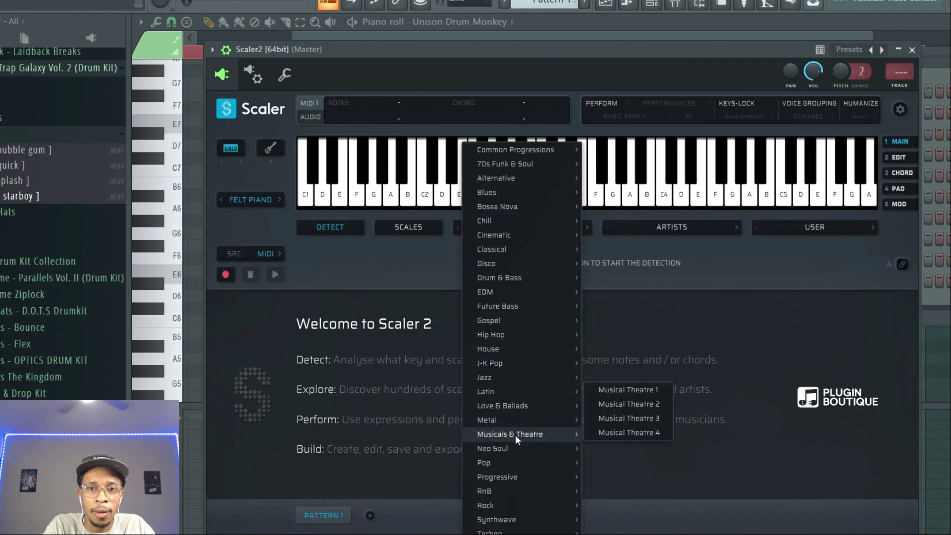
mouse_move(495, 322)
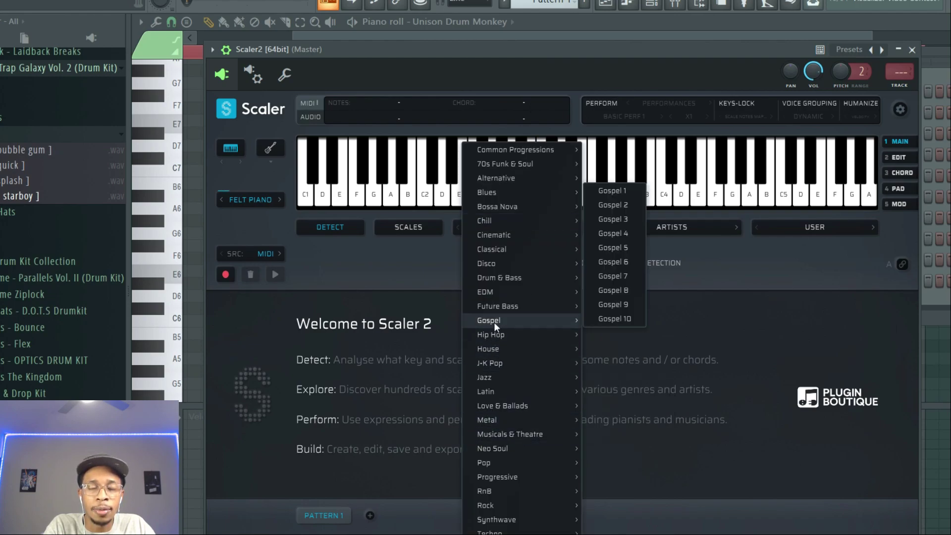
left_click(615, 247)
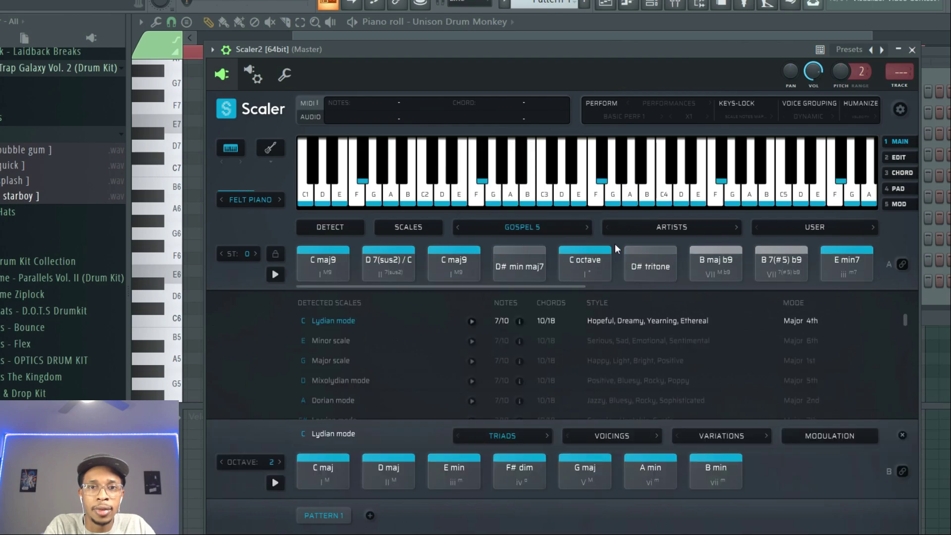
Audition the Gospel 5 chords (C maj9, D 7(sus2)/C, D# min maj7, E min7) and drag E min7 into the pattern.
left_click(323, 272)
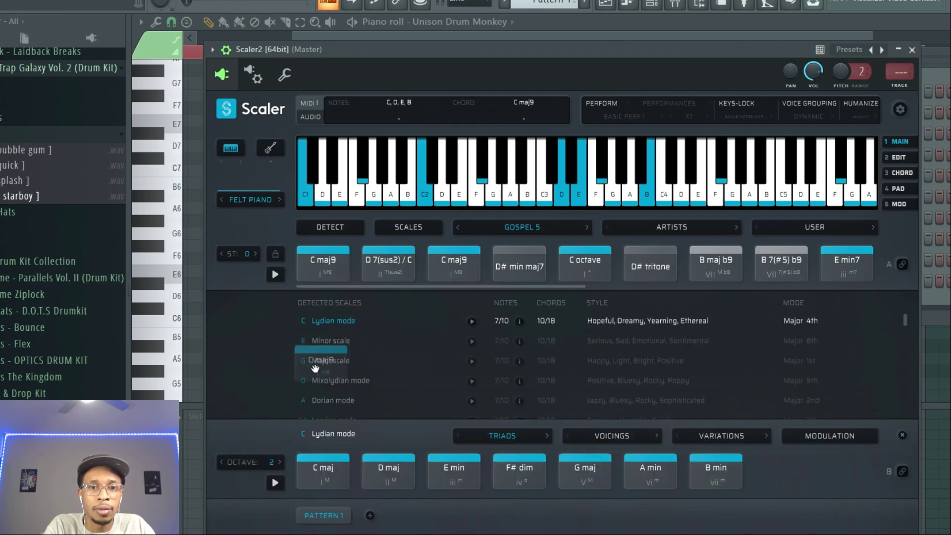
left_click_drag(392, 262, 446, 533)
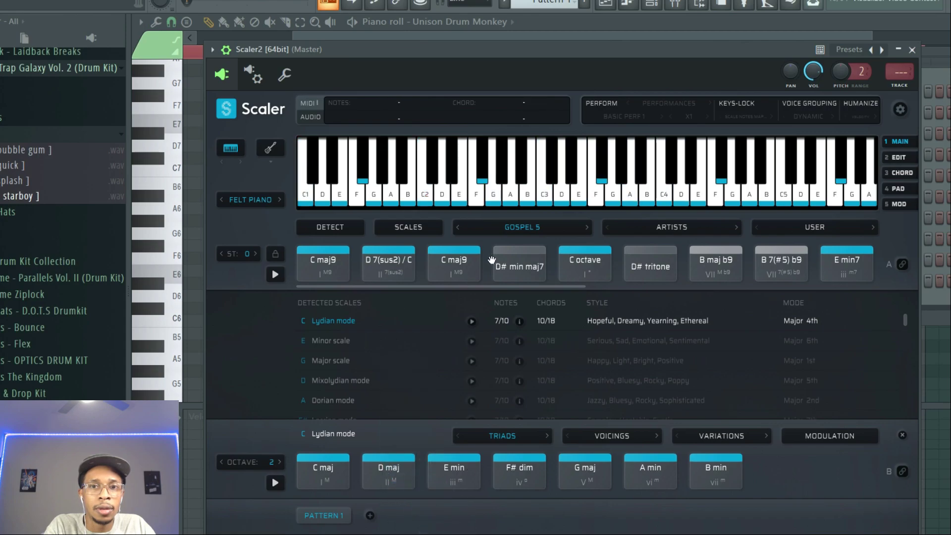
left_click(502, 267)
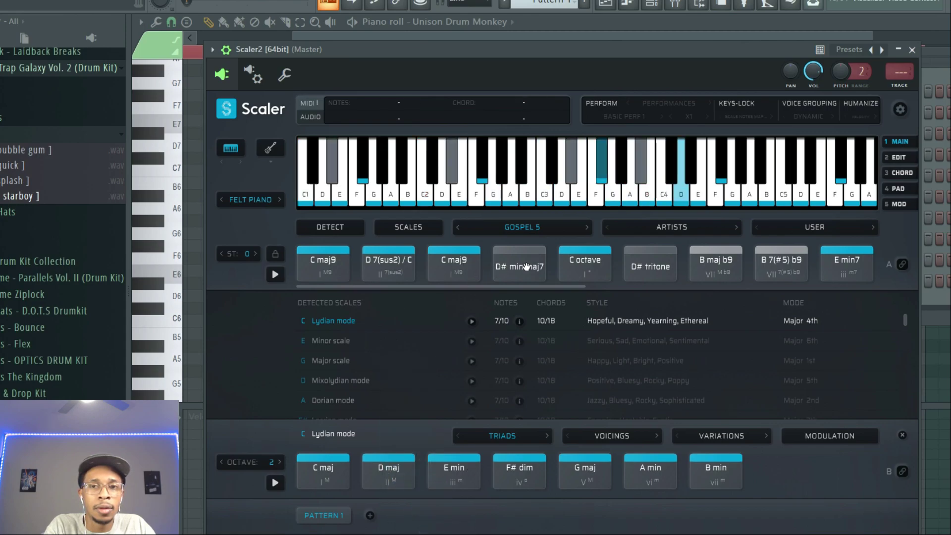
left_click(570, 266)
left_click(834, 272)
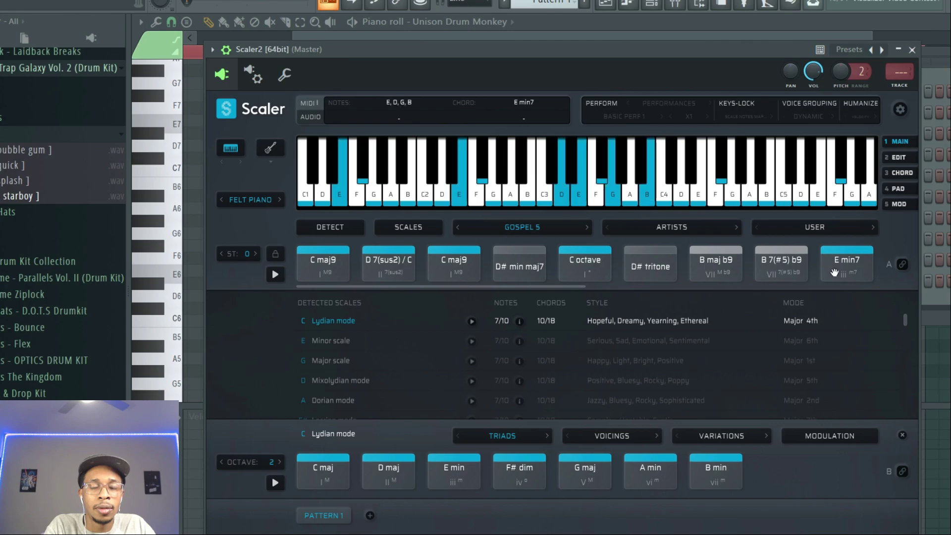
left_click_drag(829, 276, 580, 530)
left_click(467, 275)
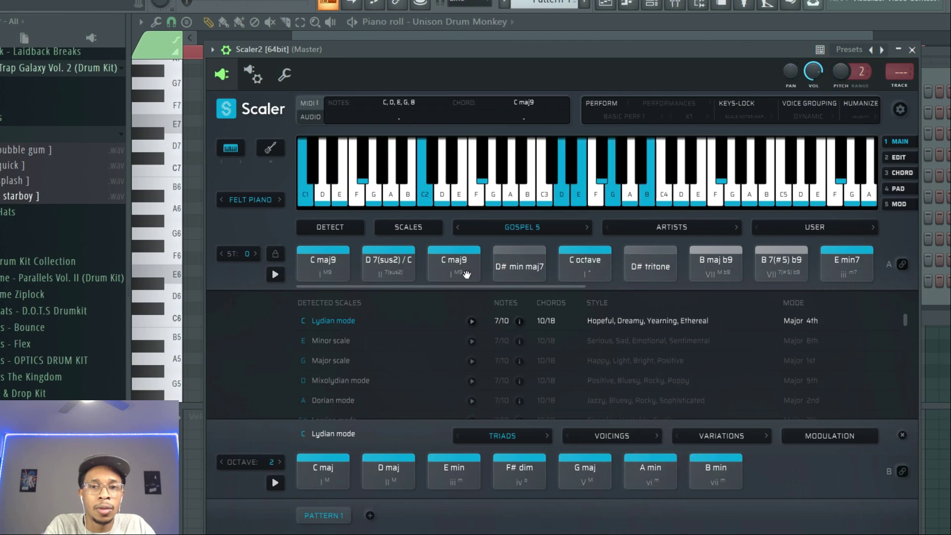
left_click_drag(848, 270, 768, 446)
left_click_drag(717, 57, 284, 23)
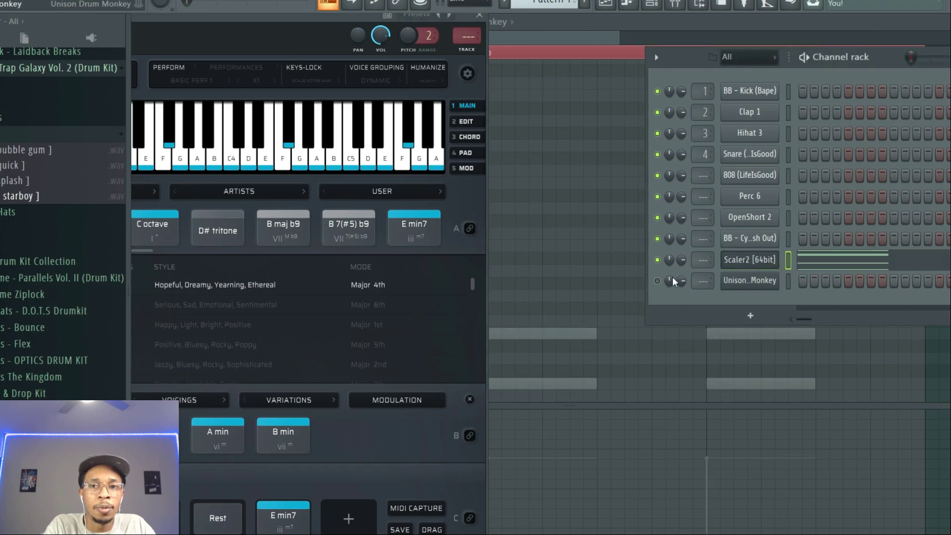
Set Drum Monkey's genre to Gospel and generate a new groove.
left_click(750, 280)
left_click(329, 153)
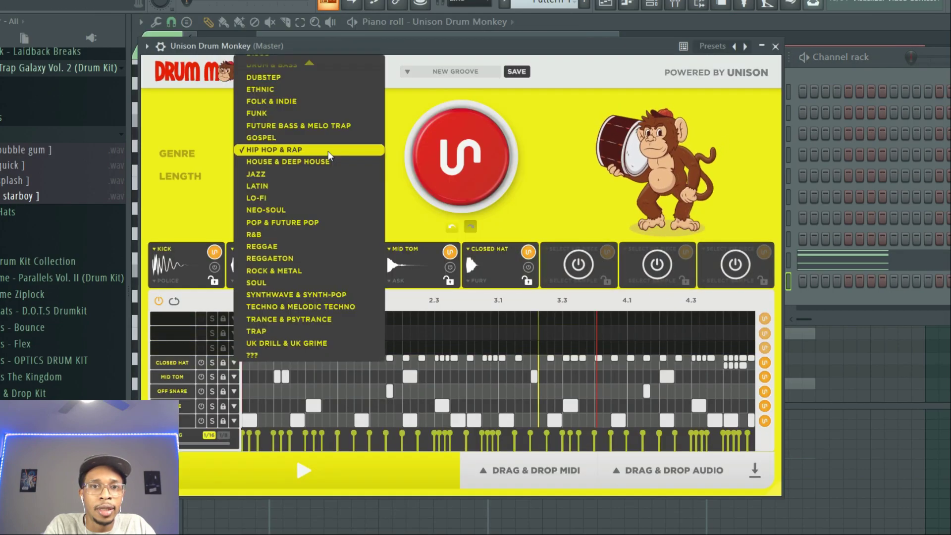
left_click(286, 139)
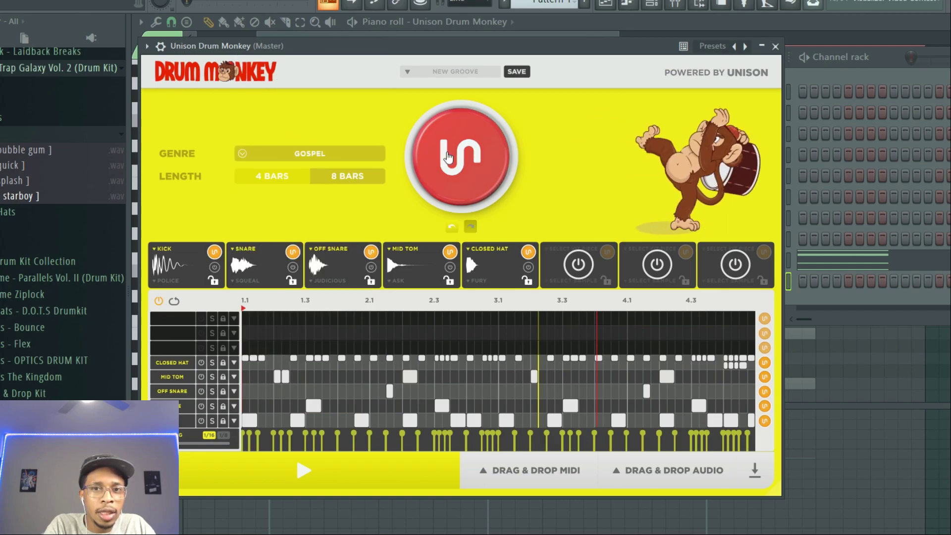
left_click(447, 156)
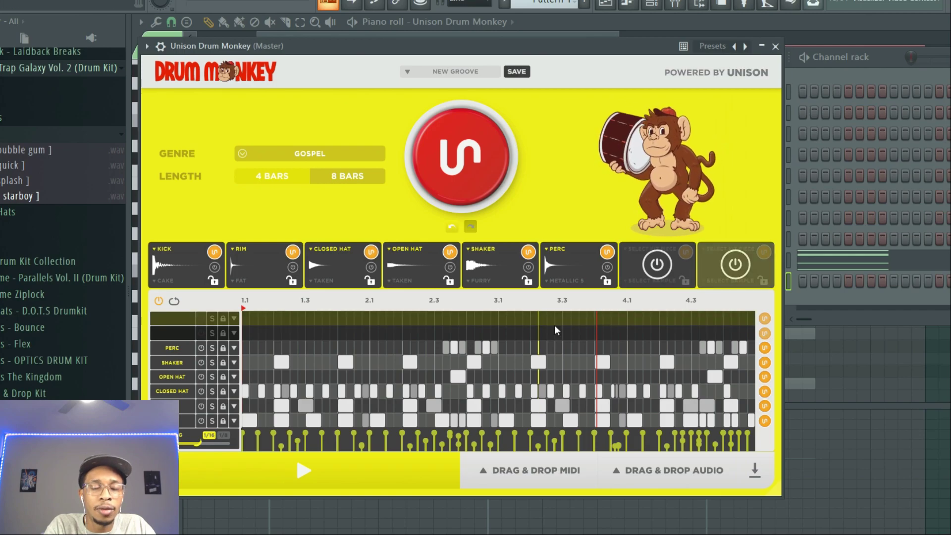
Drop Drum Monkey's Audio (Stems) into the Playlist.
key("F5")
key("F6")
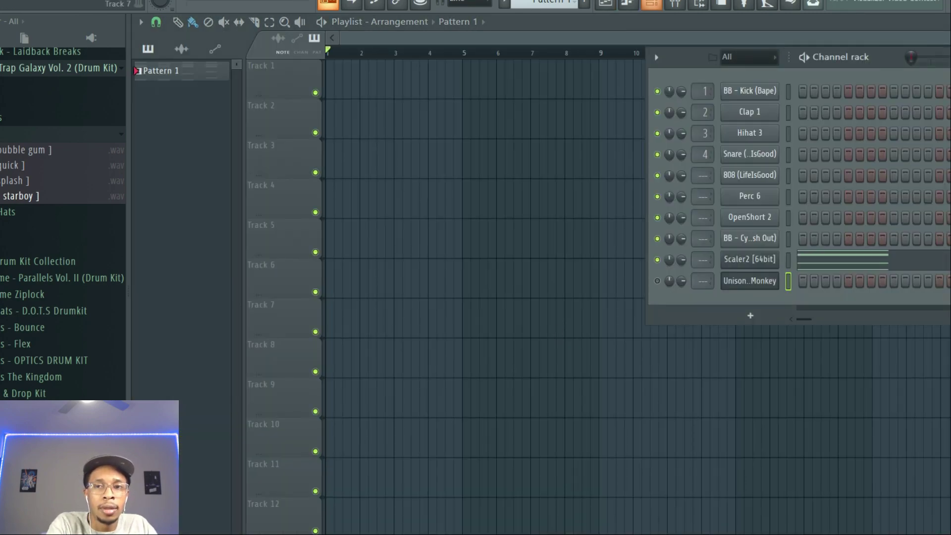
left_click(657, 281)
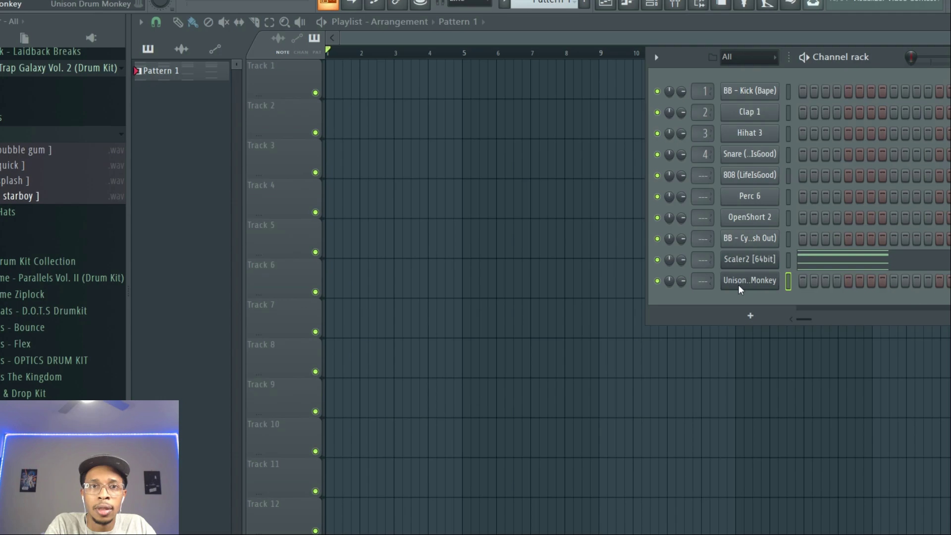
left_click(739, 286)
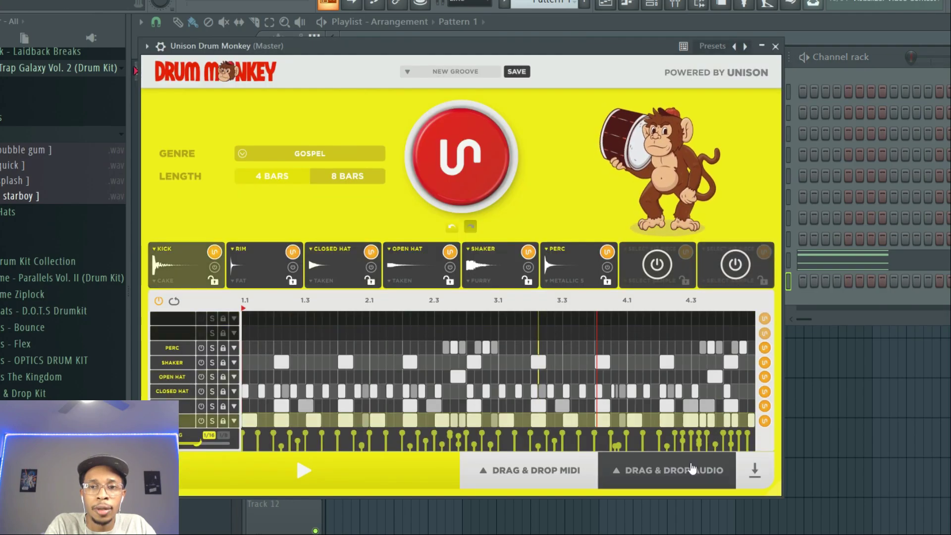
mouse_move(692, 468)
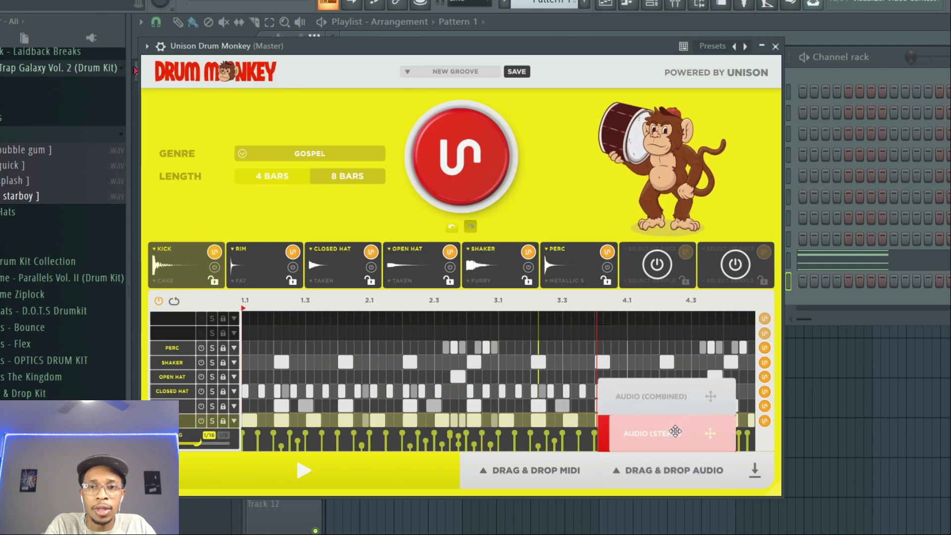
left_click_drag(675, 431, 828, 397)
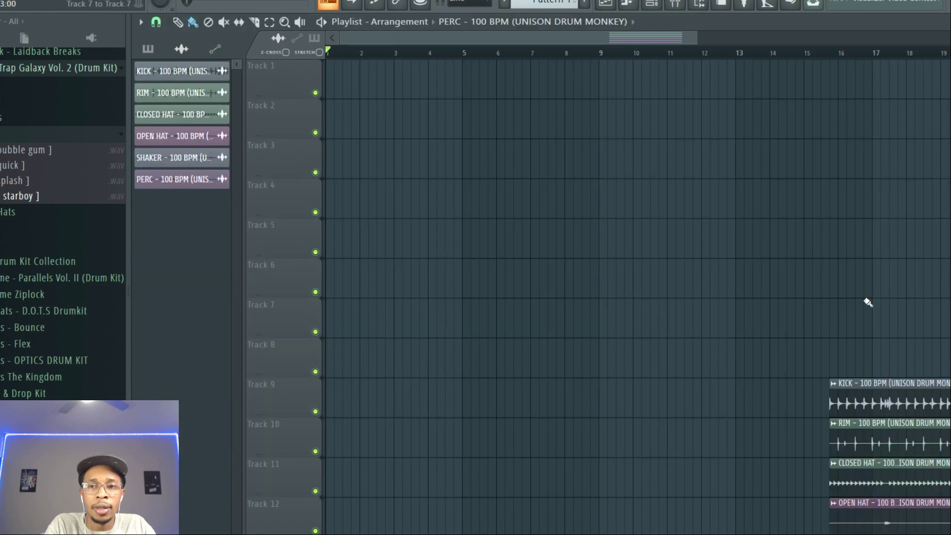
Move all six stem clips so they start at bar 1 on Tracks 3–8.
scroll(868, 302, "down", 1)
key("ctrl+a")
left_click_drag(860, 351, 354, 72)
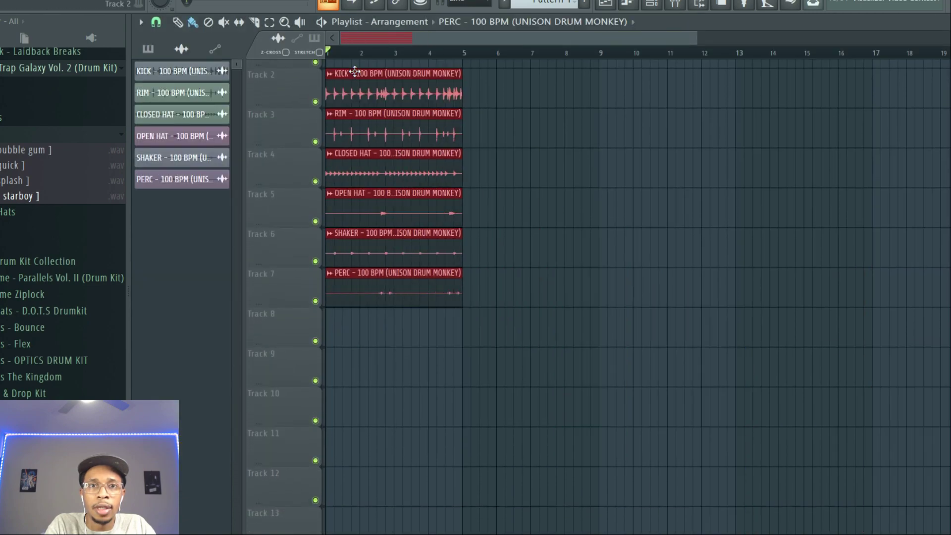
left_click_drag(339, 128, 340, 168)
scroll(519, 250, "up", 1)
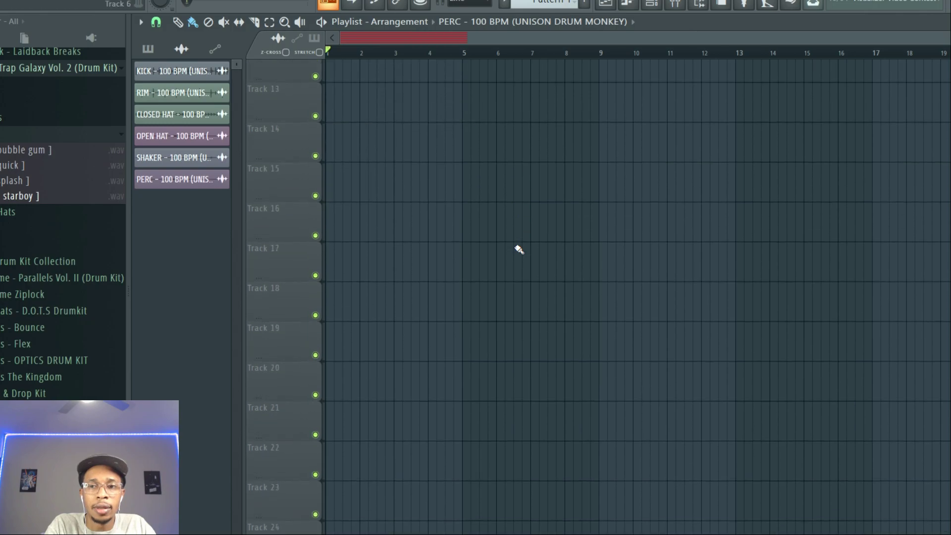
left_click(149, 48)
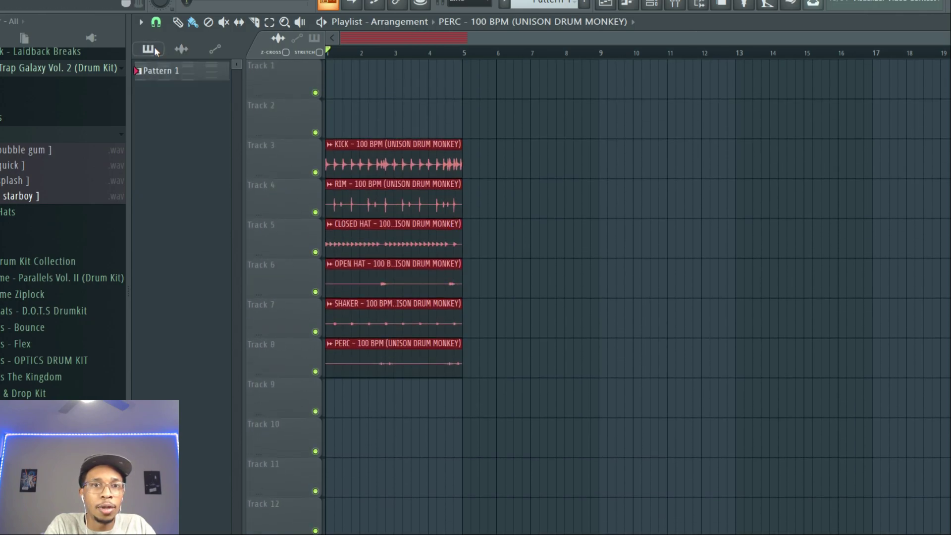
Place Pattern 1 on Track 1 at bar 1 and play the arrangement to check it.
double_click(171, 68)
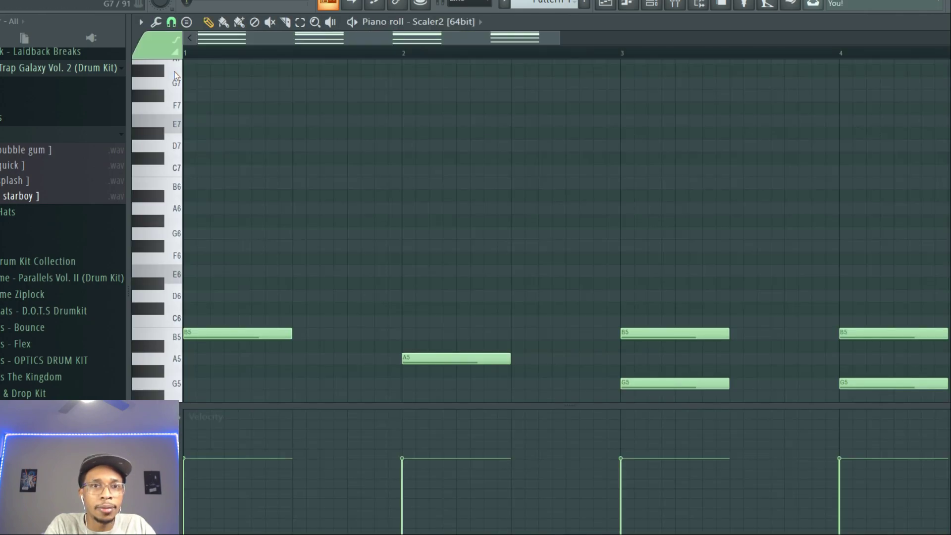
key("F7")
left_click_drag(178, 70, 329, 81)
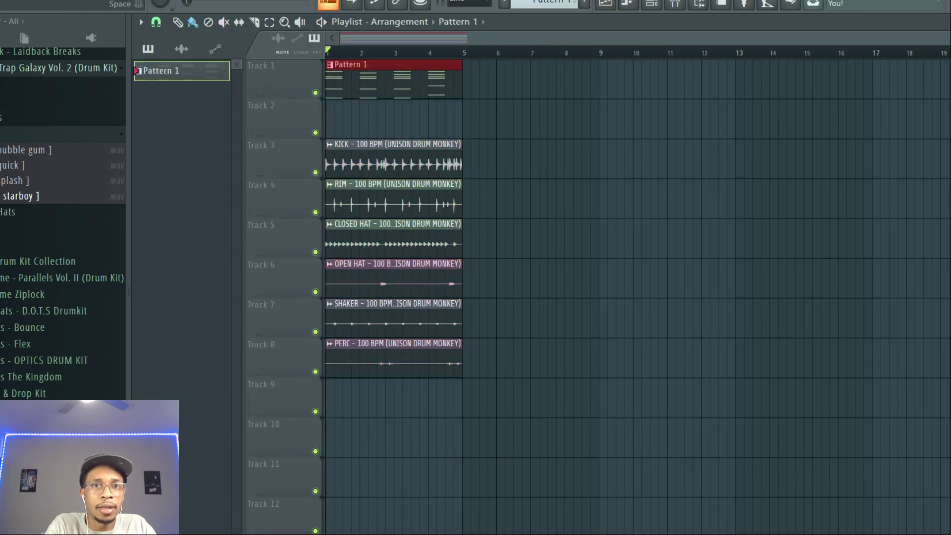
key("space")
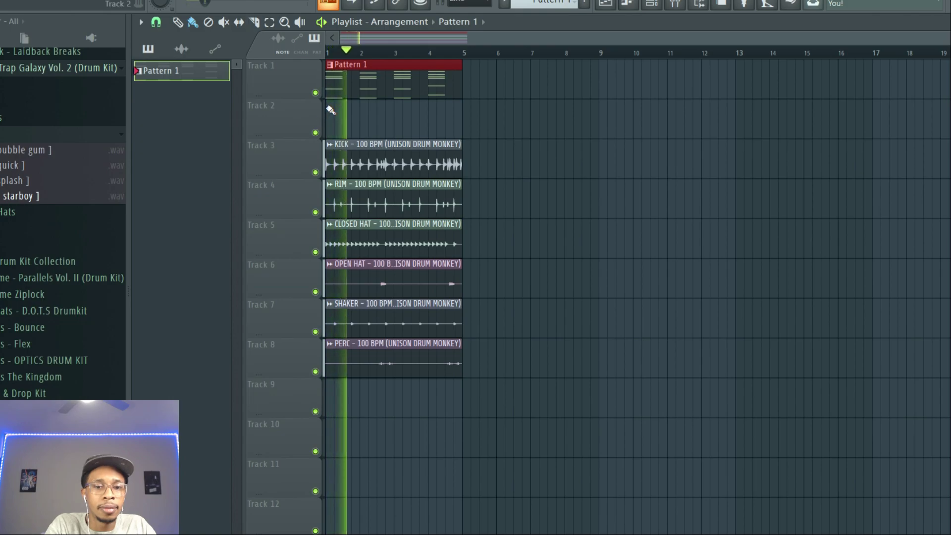
key("F6")
key("space")
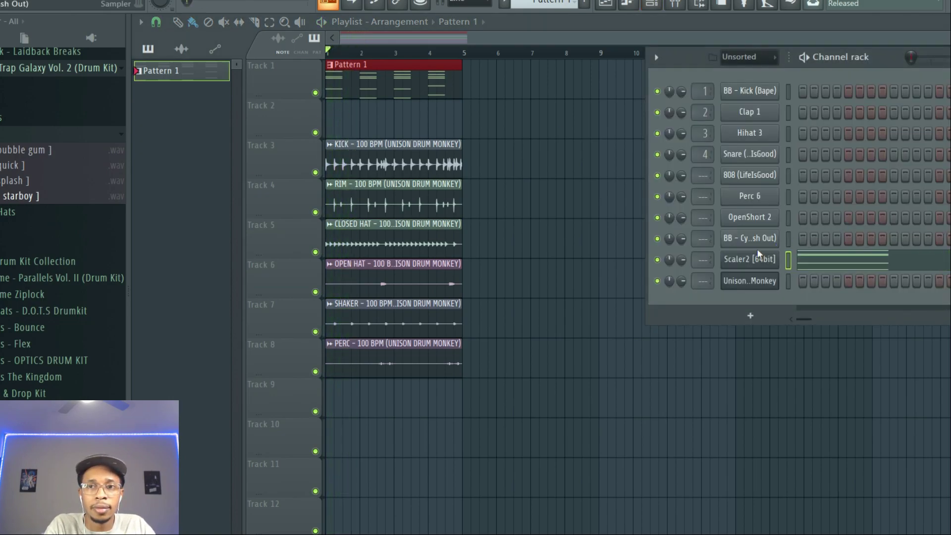
Play the drum groove alongside the zoomed-out Scaler2 chord notes, then open the Scaler 2 plugin.
left_click(744, 287)
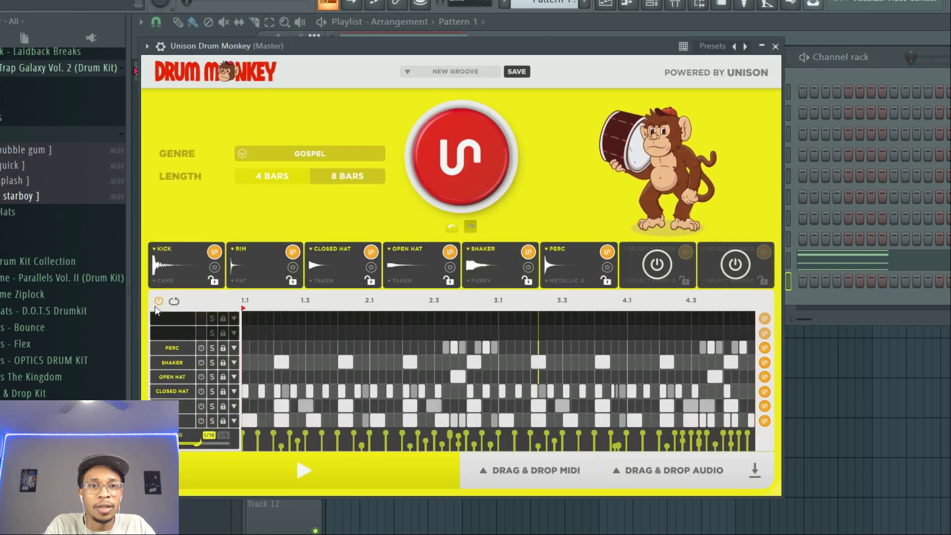
key("space")
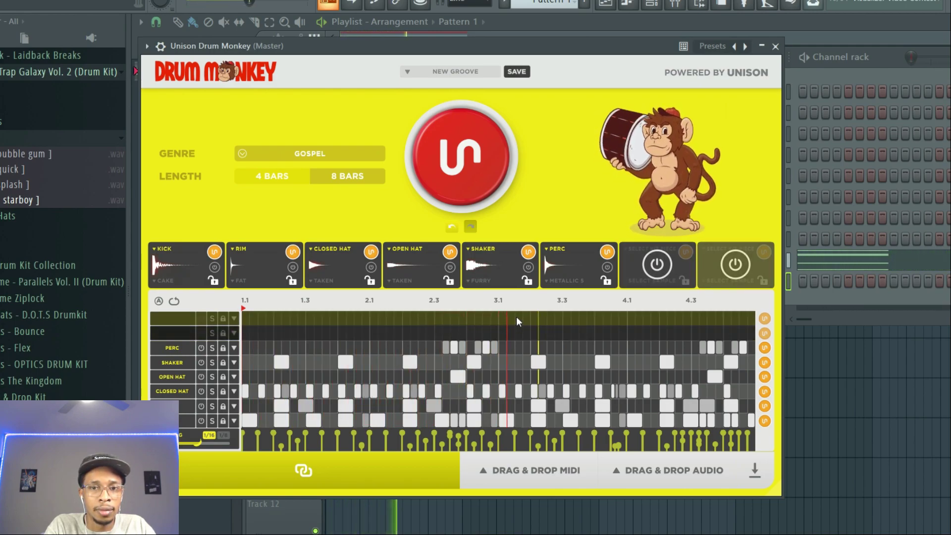
left_click(854, 261)
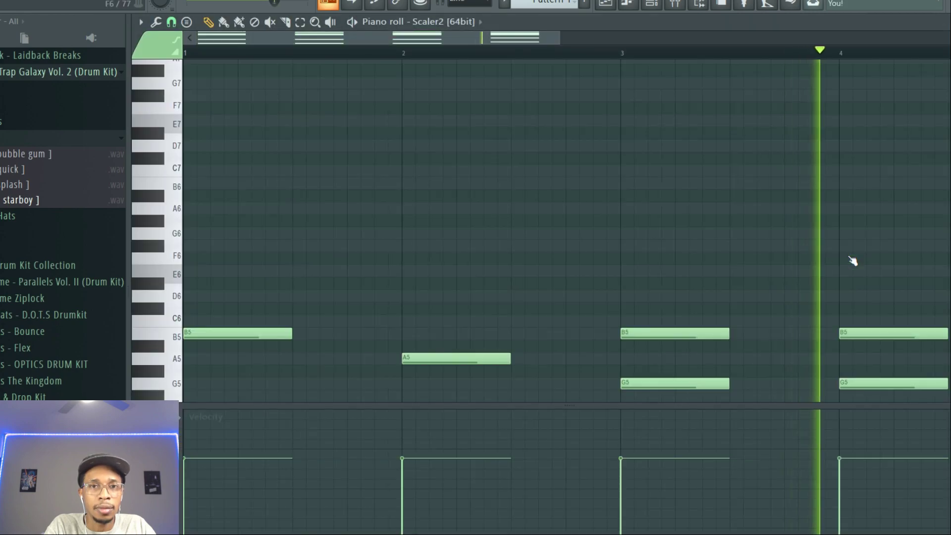
left_click_drag(562, 38, 826, 46)
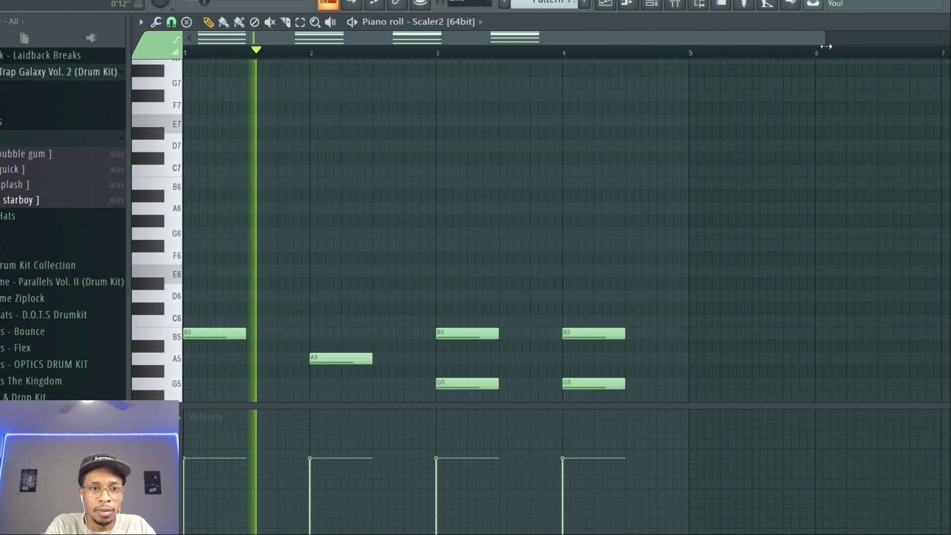
key("space")
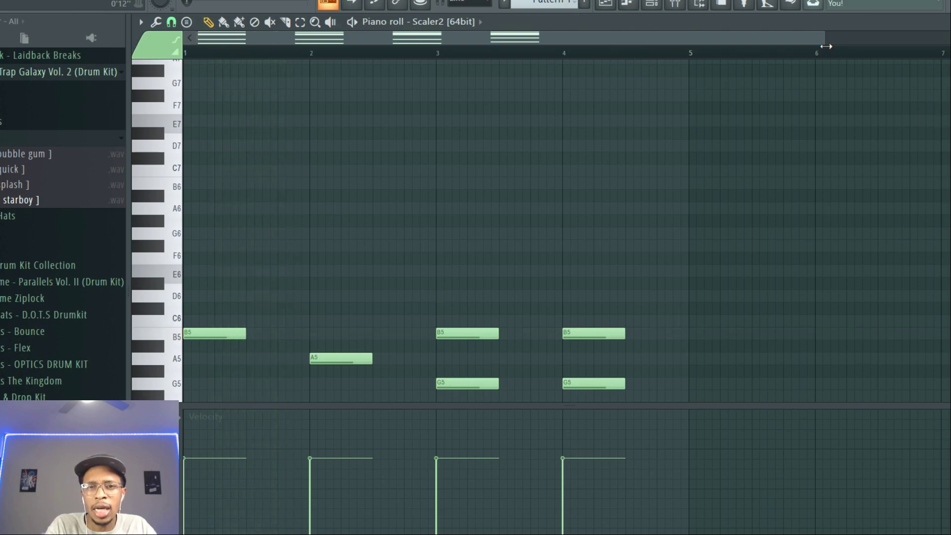
key("F6")
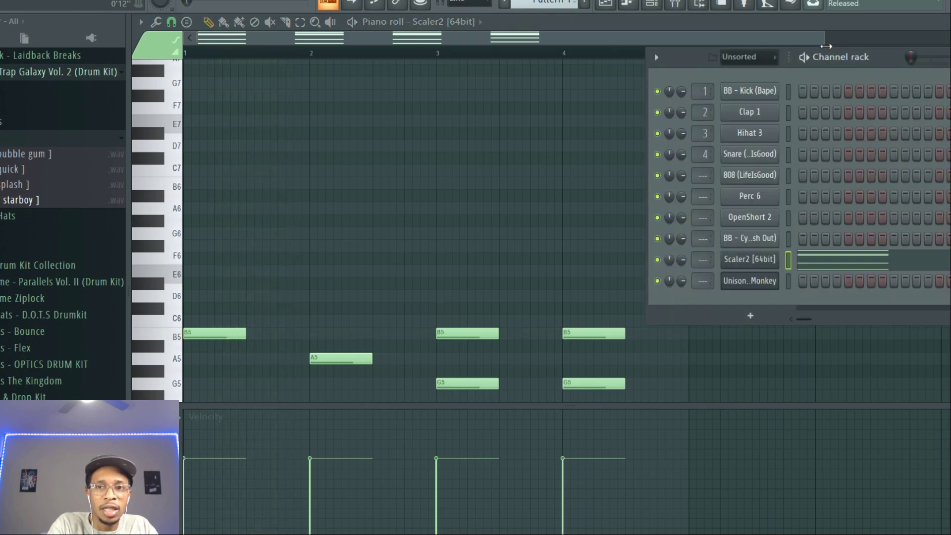
left_click(746, 263)
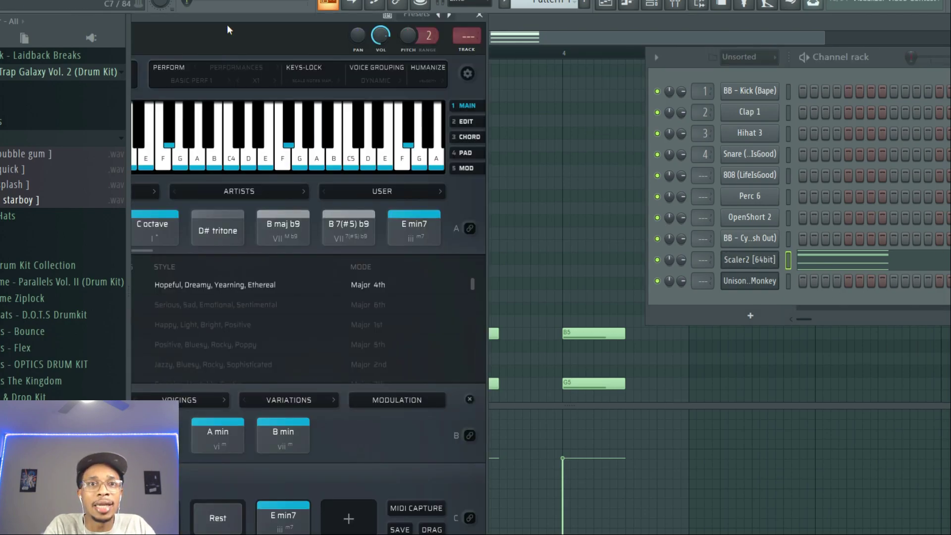
Load the Neo Soul 7 chord set in Scaler 2.
left_click_drag(227, 19, 590, 18)
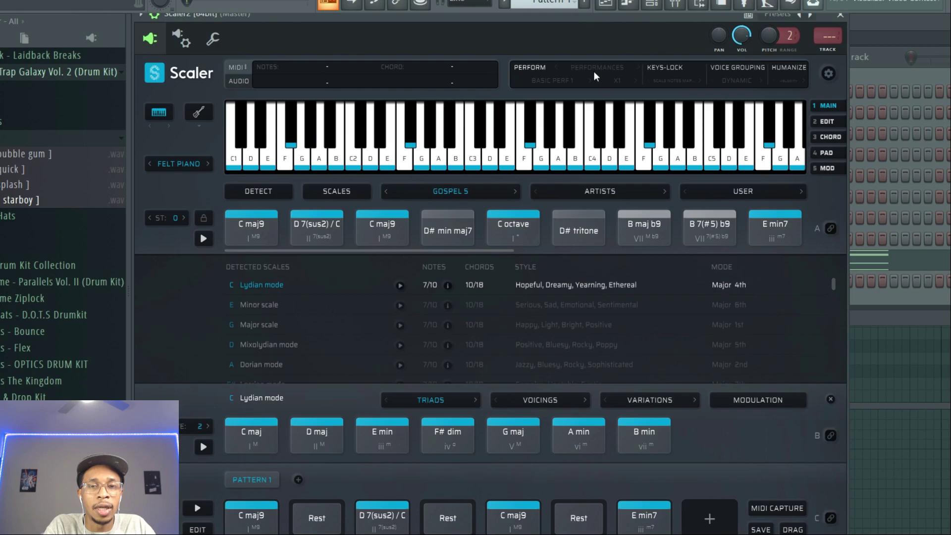
left_click(442, 197)
mouse_move(428, 345)
mouse_move(429, 447)
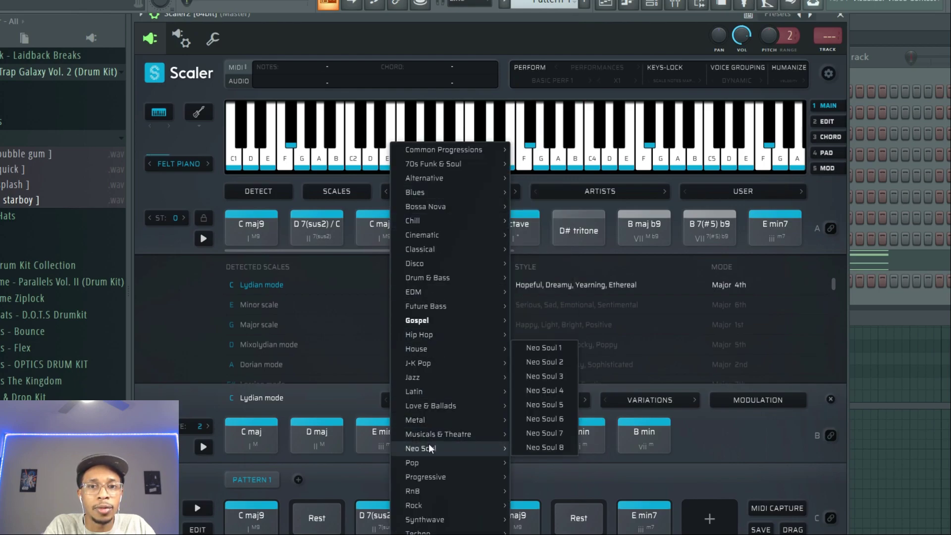
left_click(545, 433)
Place C min11, C min9, F min11 and F min9 into pattern slots 1, 3, 5 and 7.
left_click(250, 228)
left_click_drag(249, 227, 251, 516)
left_click(383, 227)
left_click_drag(383, 226, 382, 515)
left_click_drag(447, 227, 498, 518)
left_click(579, 226)
left_click_drag(579, 227, 644, 518)
left_click(901, 259)
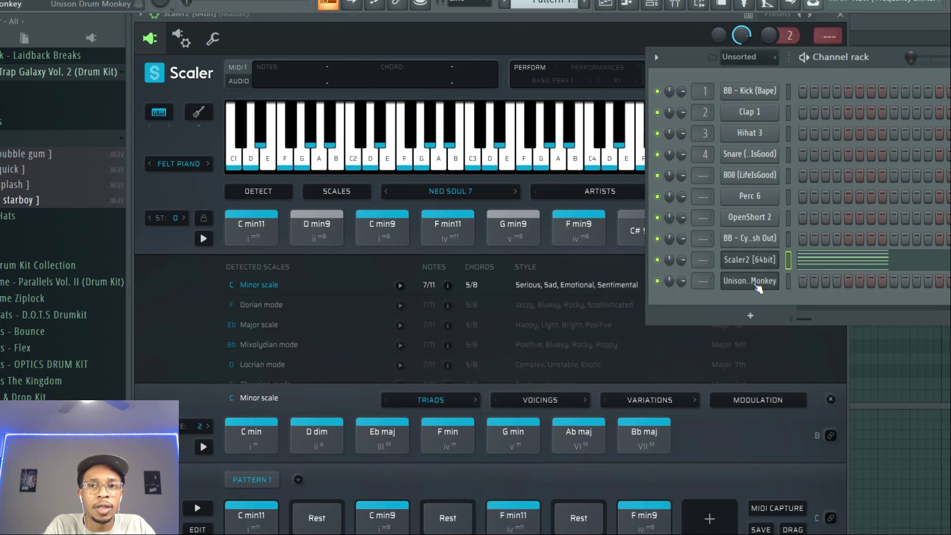
Set Drum Monkey's genre to Neo-Soul and generate a new groove.
left_click(756, 286)
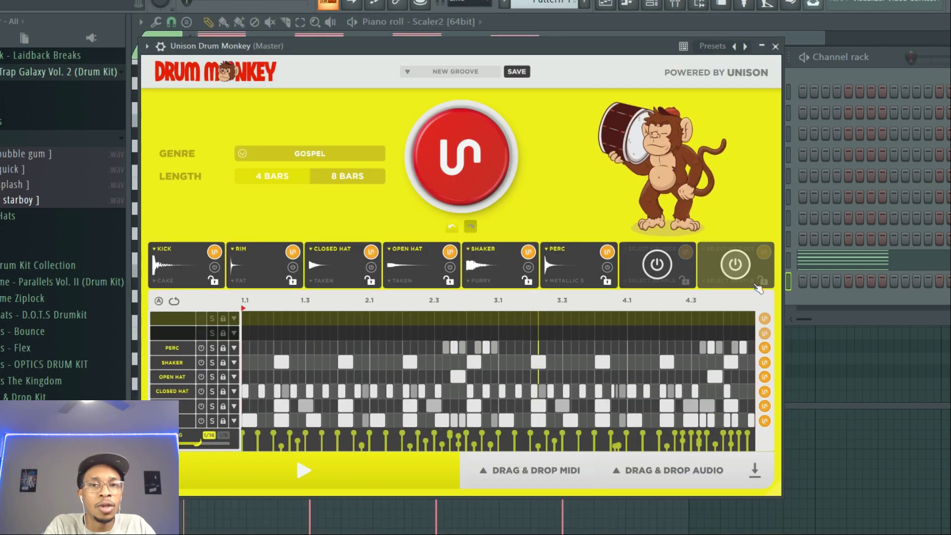
left_click(286, 155)
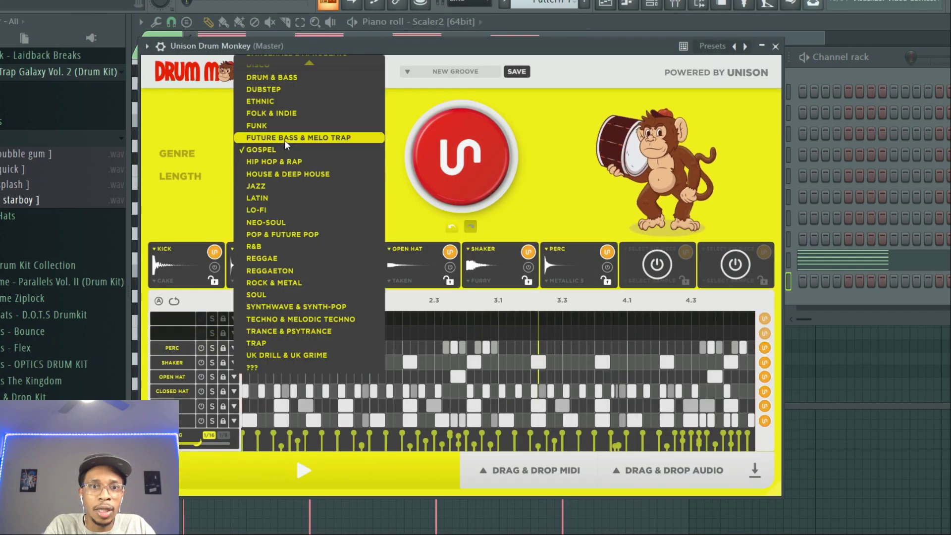
left_click(274, 223)
left_click(443, 172)
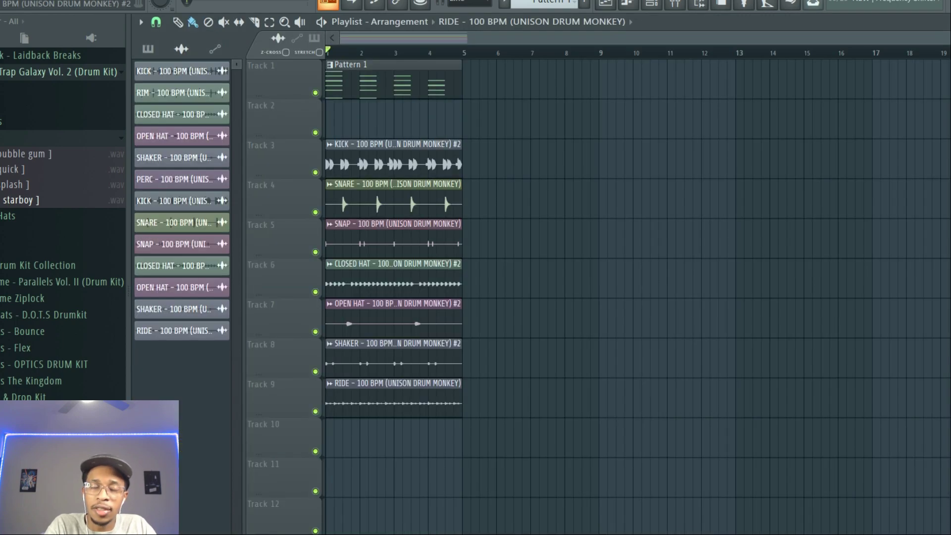
Play the arrangement with the new drums and stop back at bar 1.
key("space")
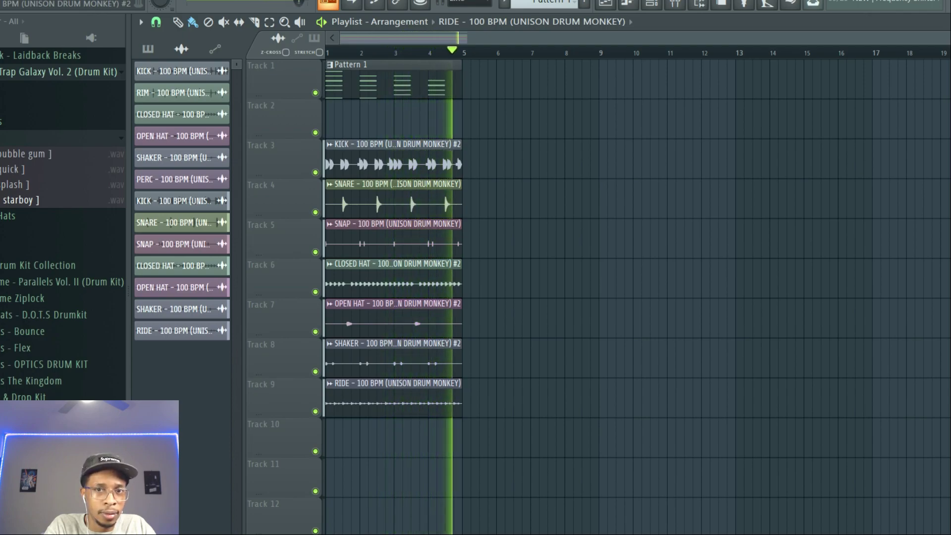
key("space")
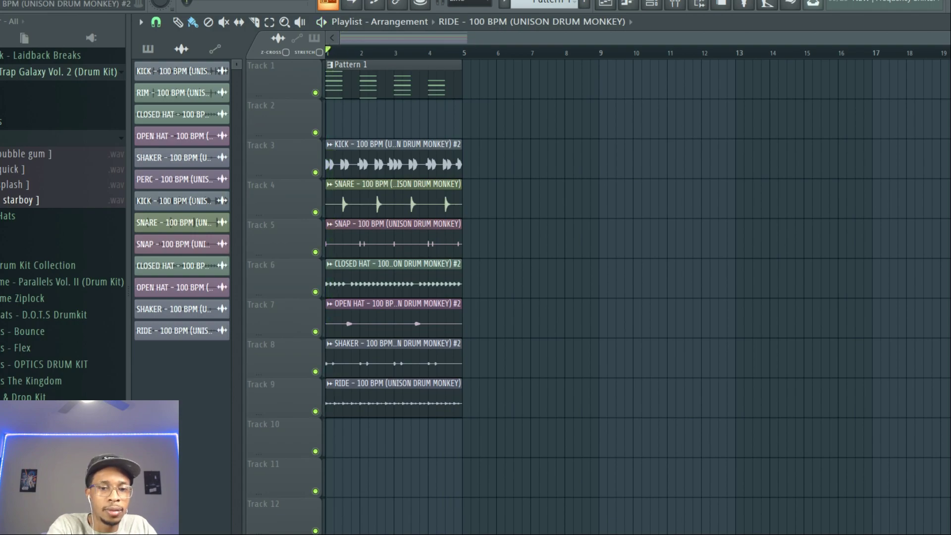
key("F6")
Fill Scaler 2 pattern slots 1, 3, 5, 7 with alternating Ab maj7 and Bb min7.
left_click(734, 319)
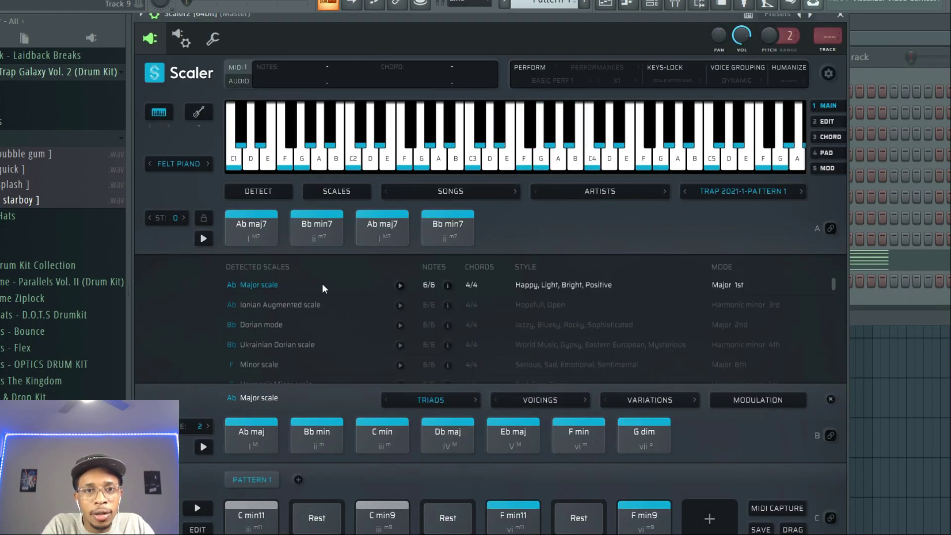
left_click_drag(251, 228, 251, 515)
left_click_drag(320, 229, 382, 515)
left_click(374, 232)
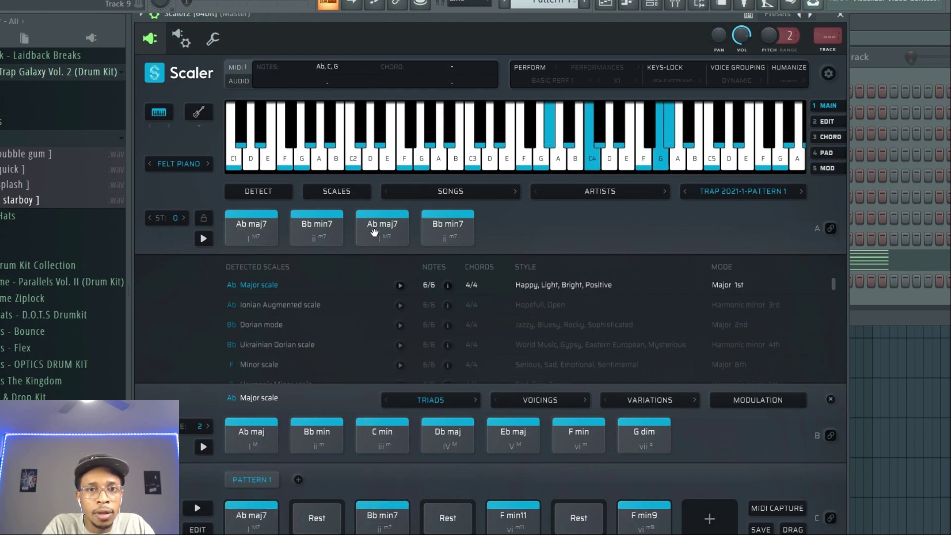
left_click_drag(374, 232, 513, 515)
left_click_drag(448, 228, 644, 516)
Add an ElectraX synth channel to the Channel rack.
left_click(907, 292)
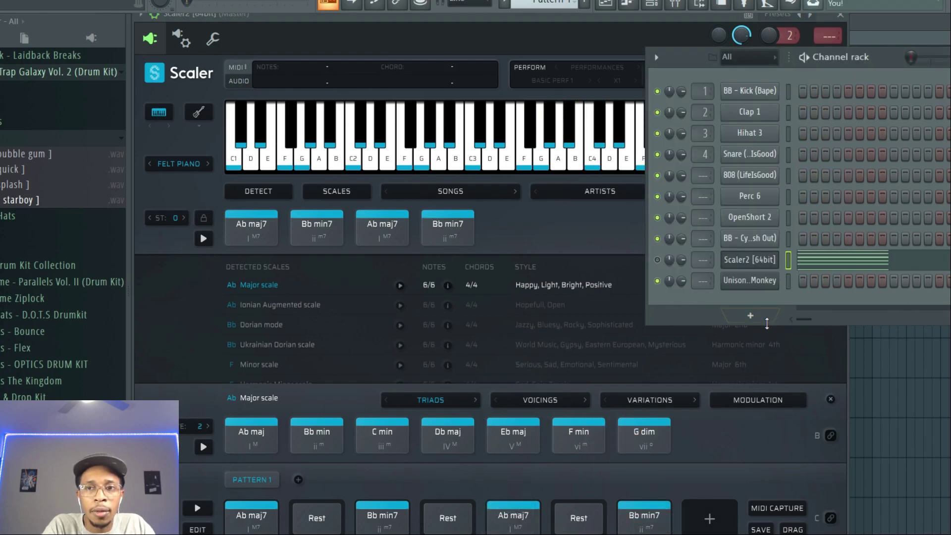
left_click(763, 321)
left_click(766, 319)
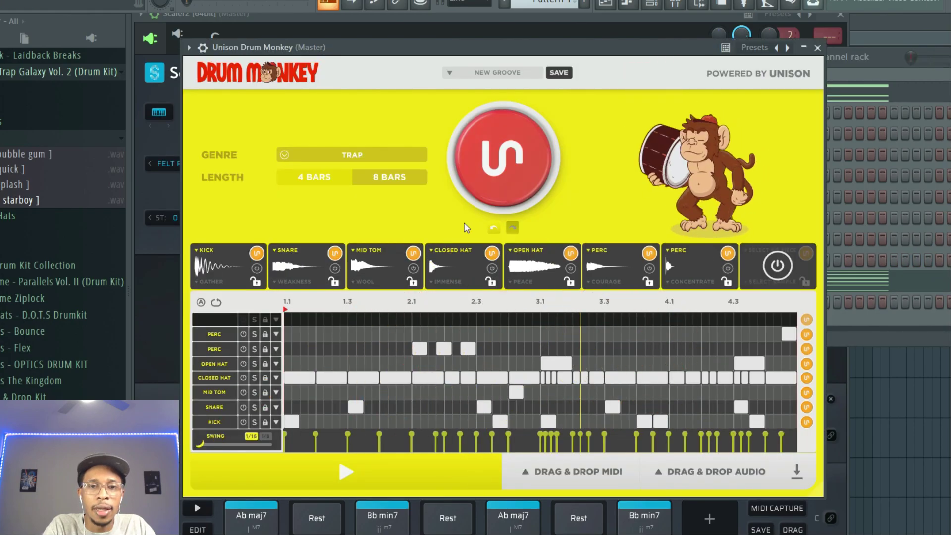
Keep Drum Monkey on TRAP and regenerate grooves until one fits.
left_click(346, 472)
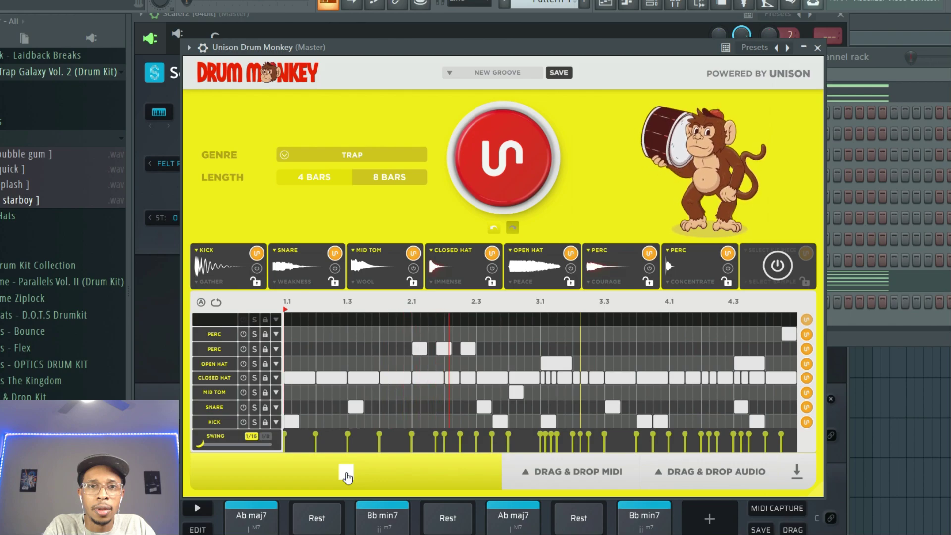
left_click(400, 151)
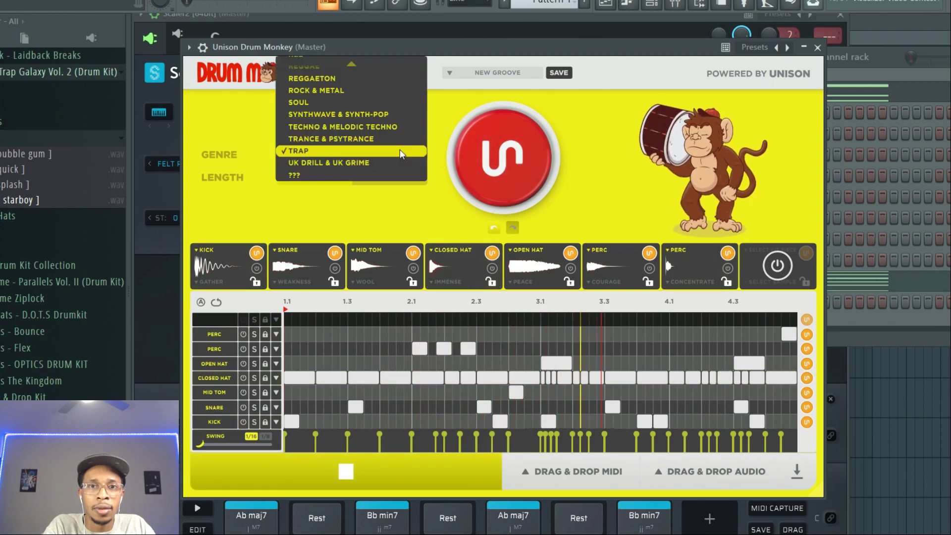
left_click(471, 158)
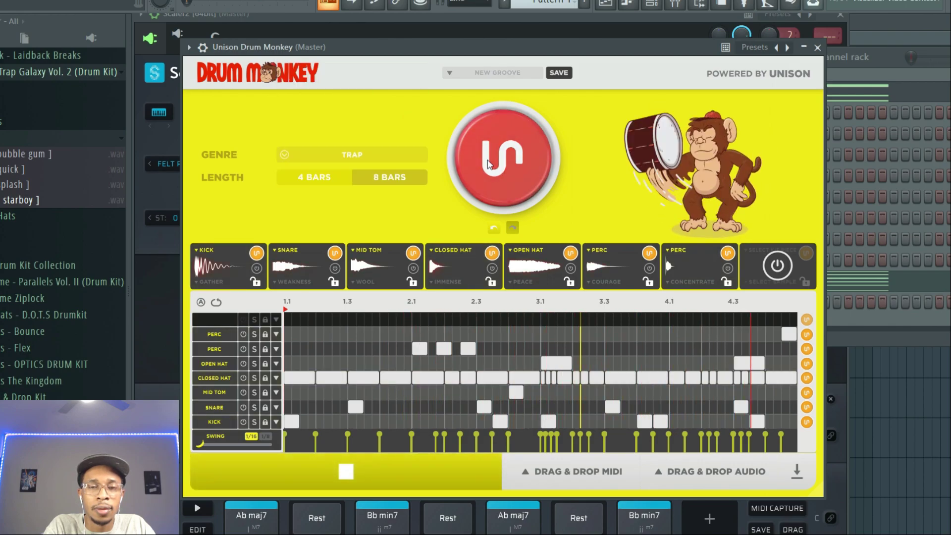
left_click(489, 164)
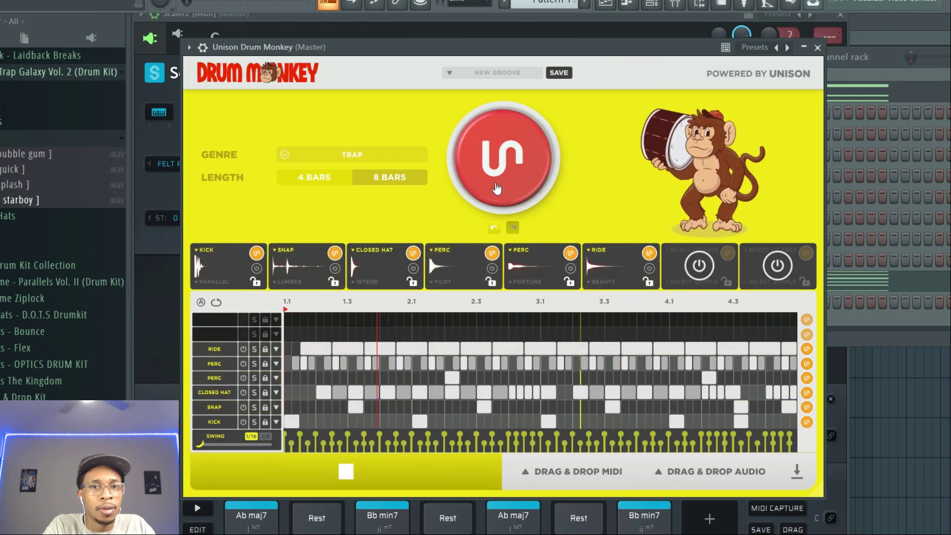
left_click(496, 189)
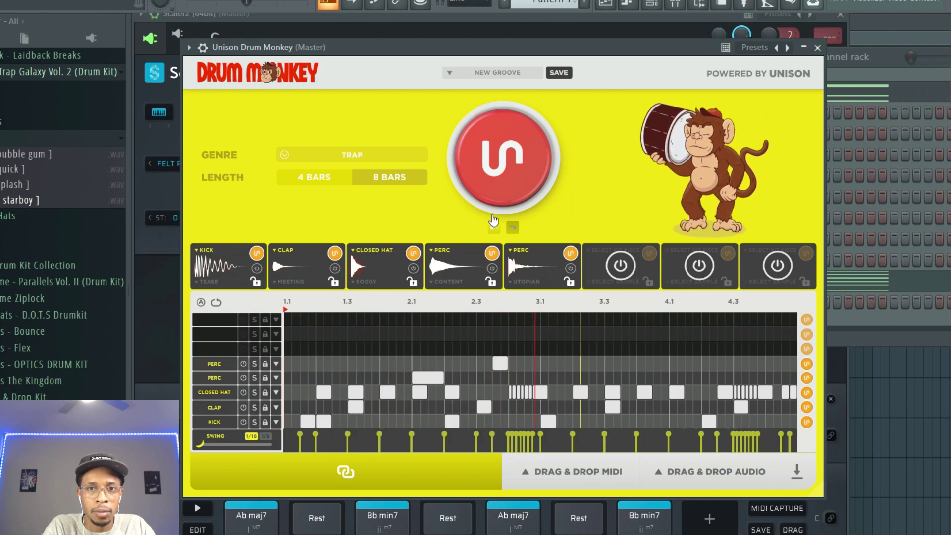
left_click(498, 181)
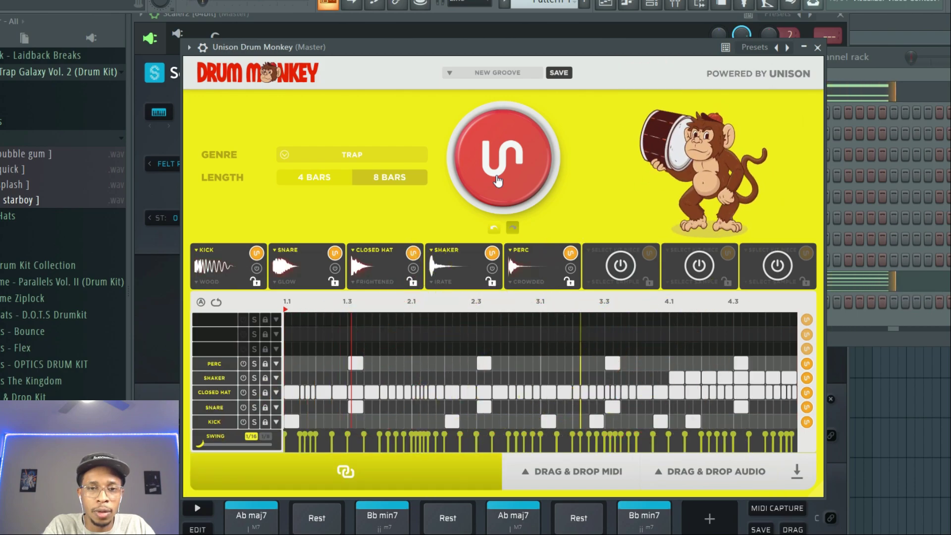
Mute and unmute the ElectraX channel, then show Drum Monkey's Drag & Drop MIDI options.
left_click(866, 320)
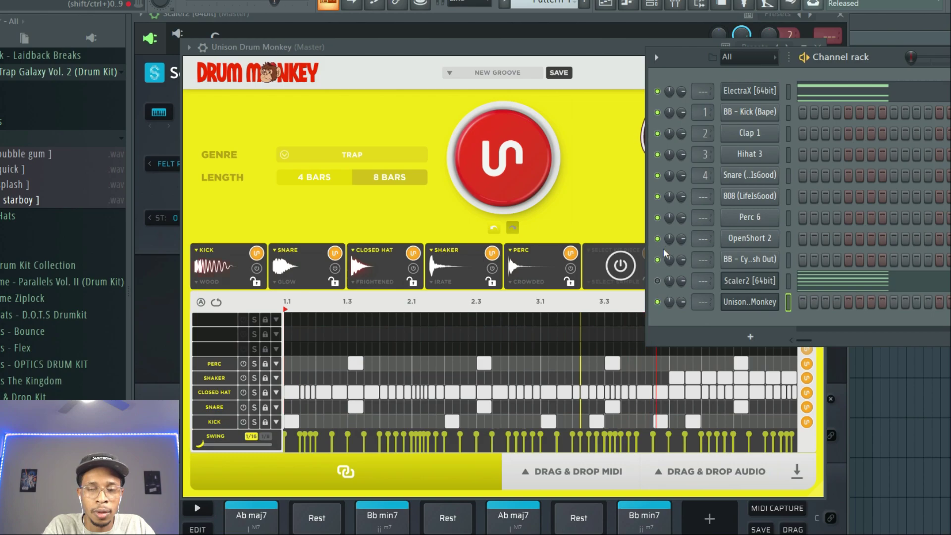
left_click(654, 92)
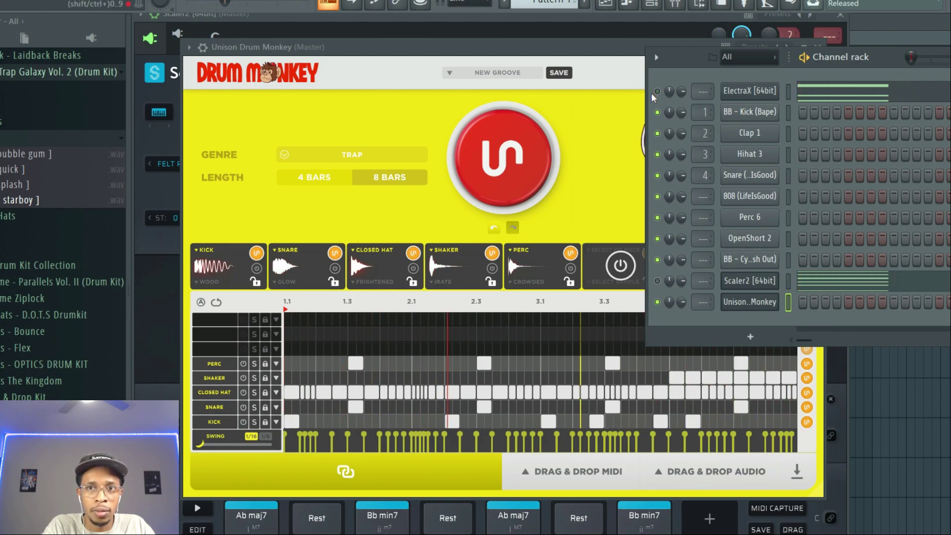
left_click(657, 92)
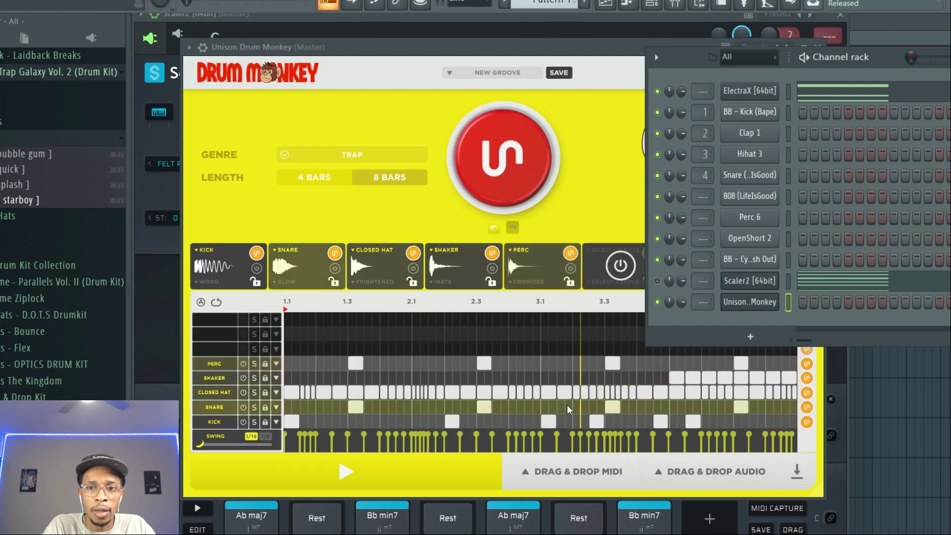
left_click(575, 472)
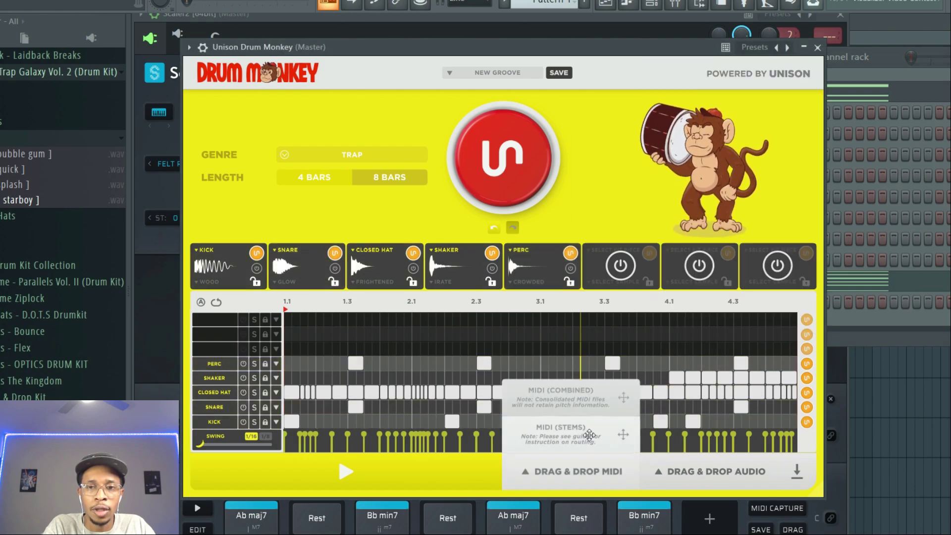
Export the Trap groove as MIDI stems onto the Channel rack as new Sampler channels.
left_click_drag(590, 434, 861, 302)
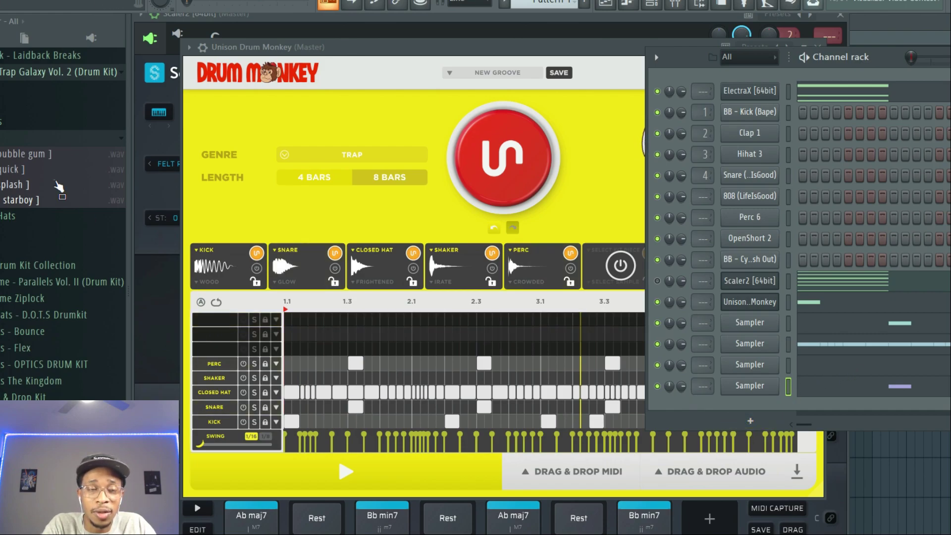
scroll(56, 187, "up", 5)
scroll(56, 187, "up", 4)
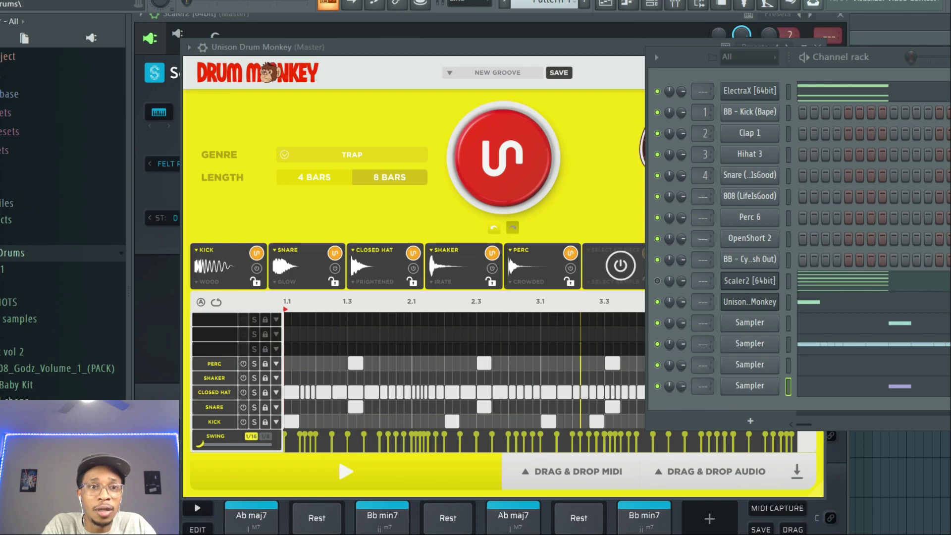
Add Unison MIDI Wizard from Plugin database > Generators and generate a 4-bar Ambient & Downtempo progression.
left_click(5, 94)
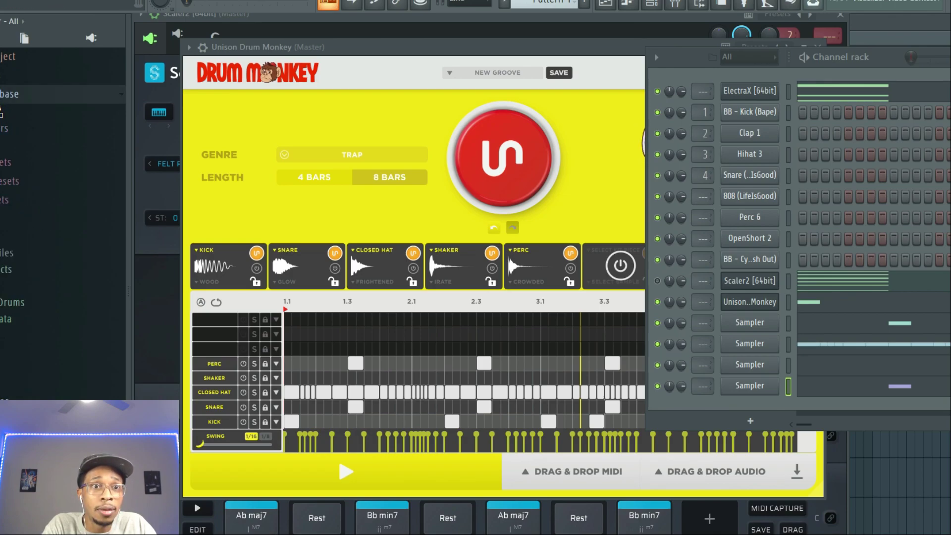
left_click(4, 145)
left_click(1, 174)
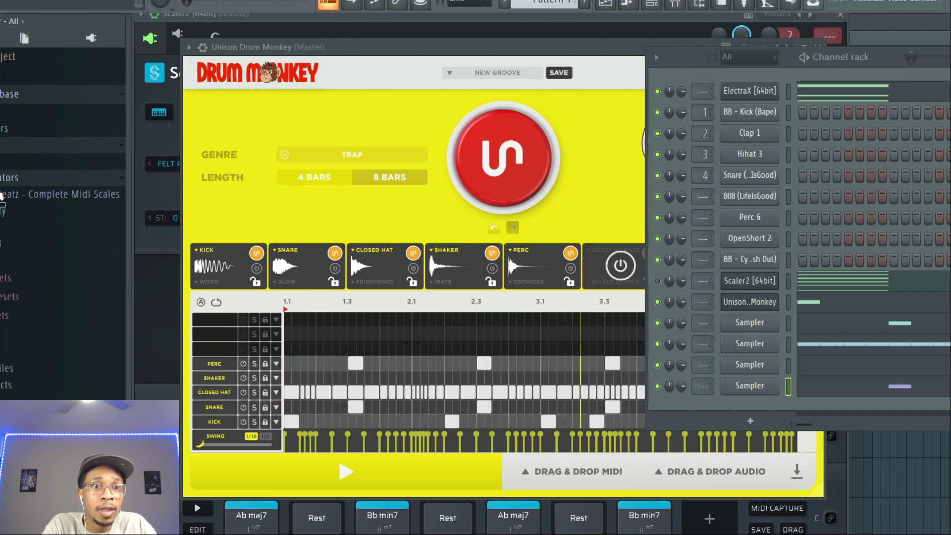
left_click(2, 243)
left_click_drag(1, 252, 749, 406)
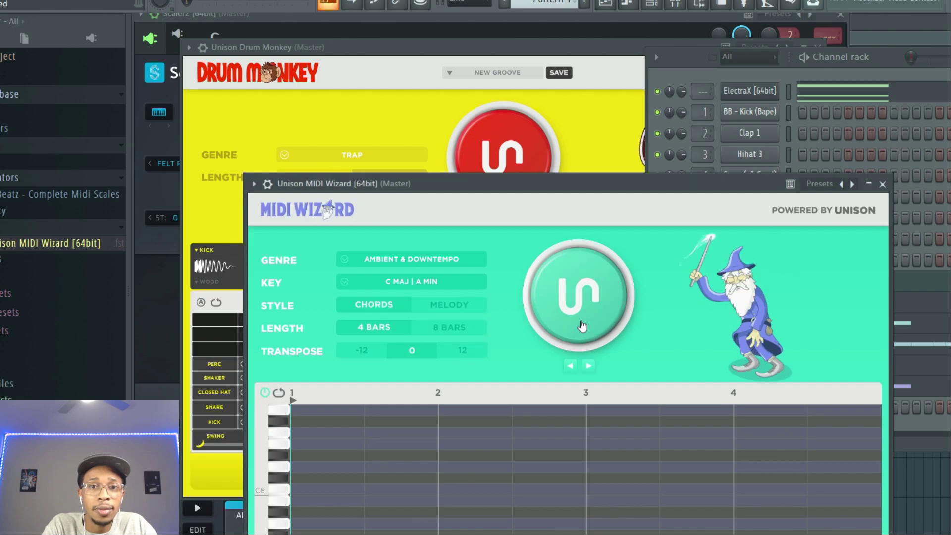
left_click(583, 326)
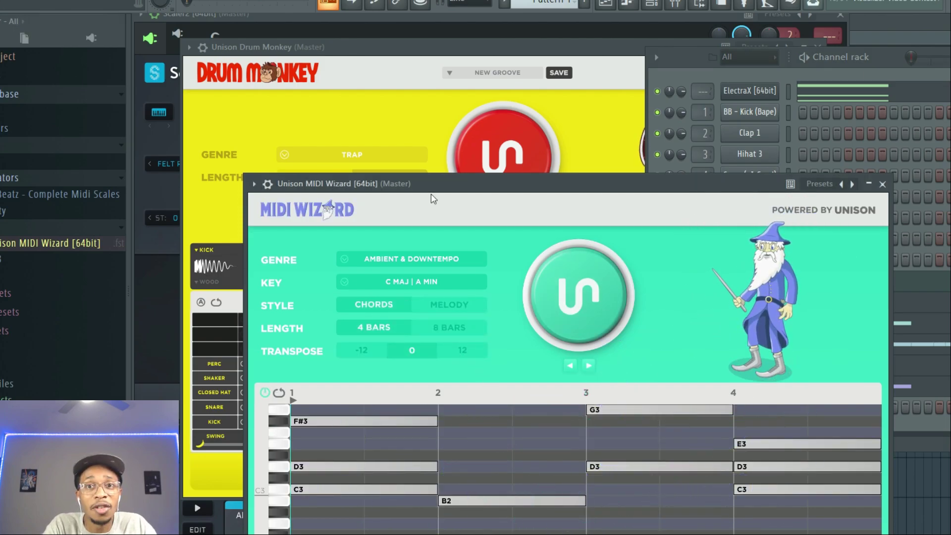
left_click(396, 109)
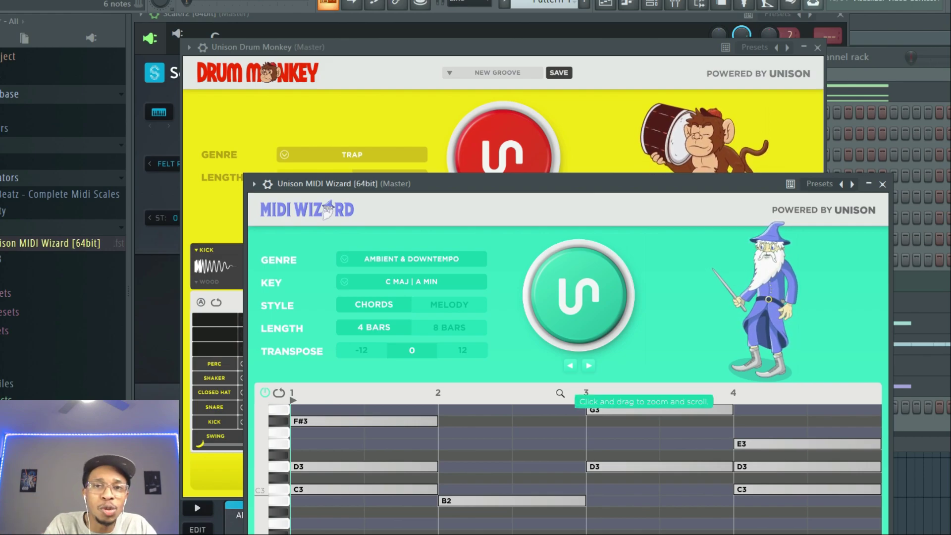
Generate a new Drum Monkey trap groove of kick, clap, shaker and perc with Unison.
left_click(491, 60)
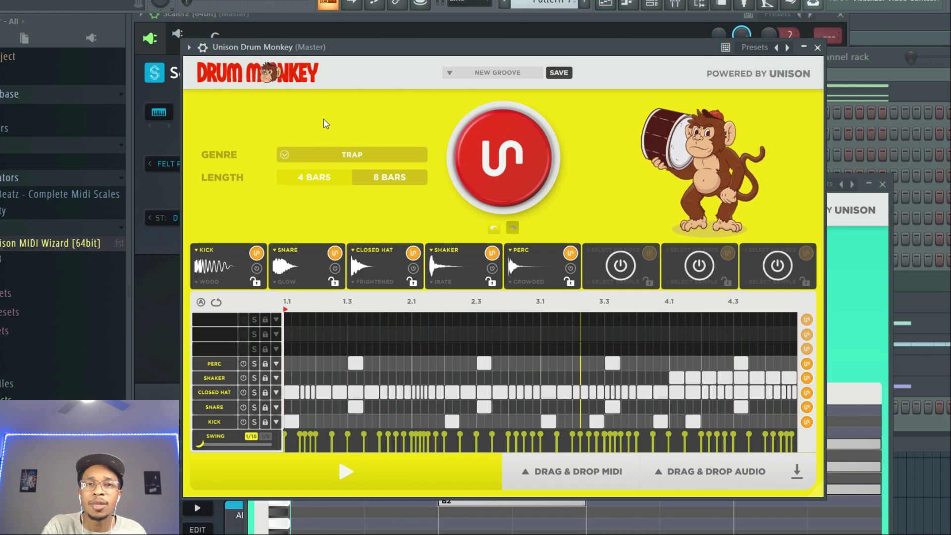
left_click(495, 176)
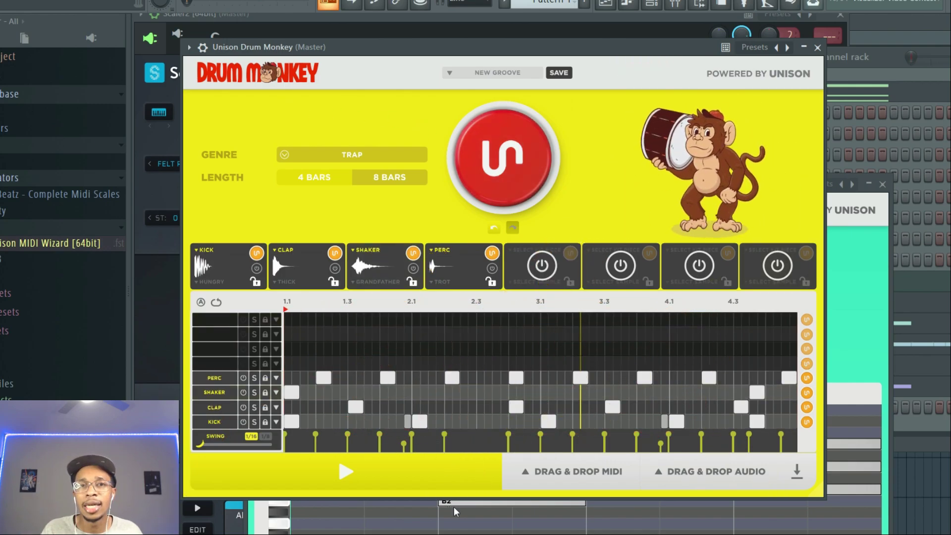